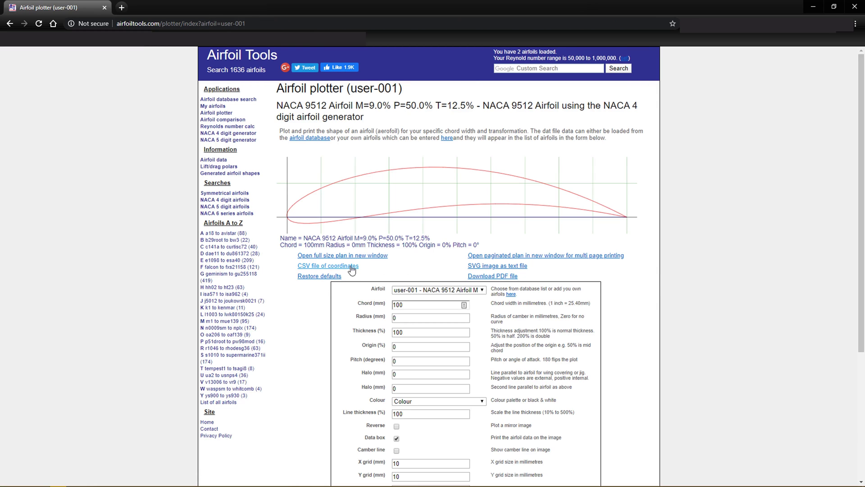
- Download the NACA 9512 coordinates CSV and open user-001 (1).csv in Excel
click(347, 266)
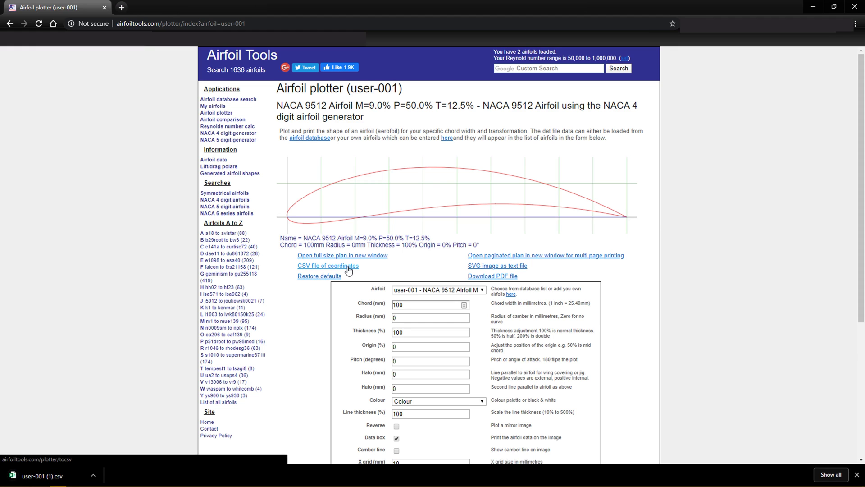
click(93, 475)
click(105, 428)
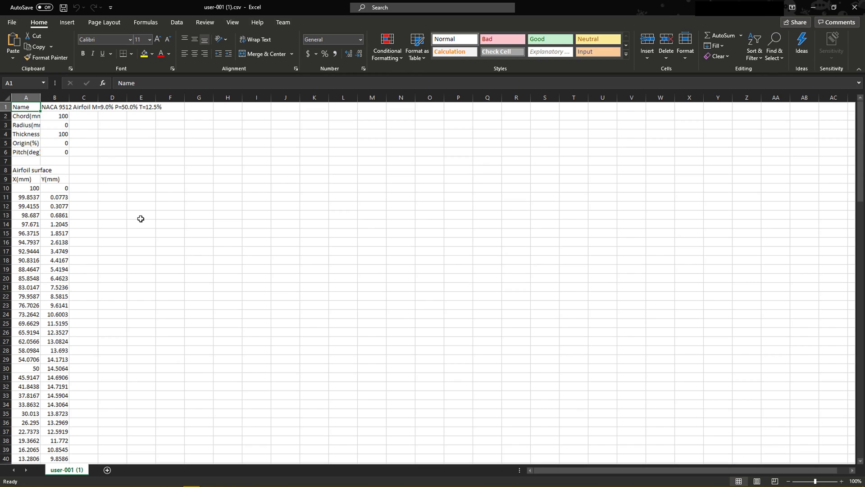
click(141, 218)
- Insert a new first column and fill it with 1 beside every airfoil point
right_click(33, 97)
click(69, 176)
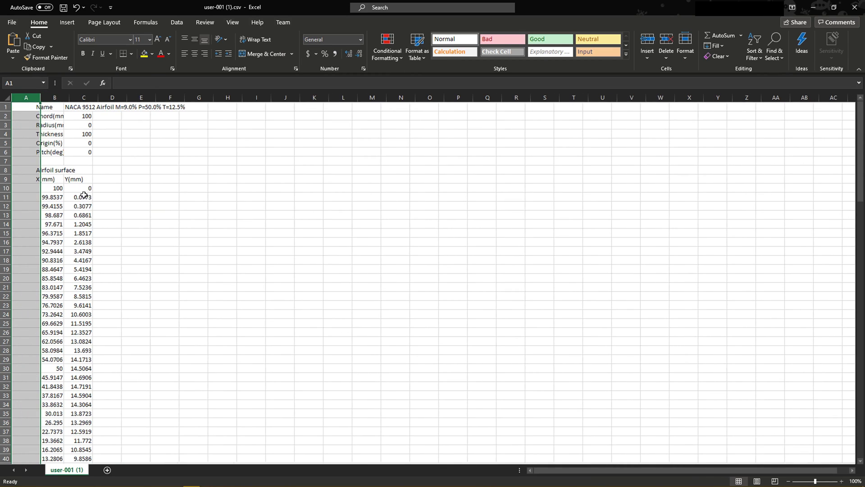
click(30, 189)
text(1)
key(Return)
text(1)
key(Return)
drag(30, 189, 34, 197)
double_click(40, 201)
- Copy the 1/X/Y point block A10:C90
click(85, 187)
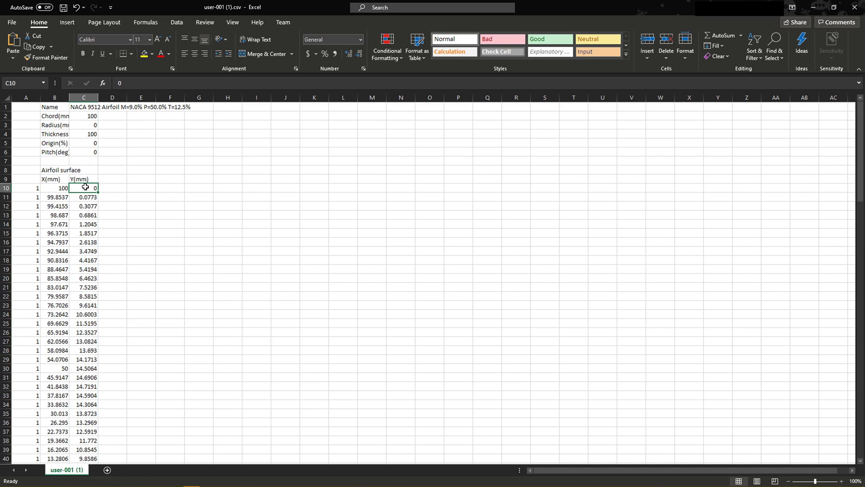
key(shift+Left)
key(shift+Left)
key(ctrl+shift+Down)
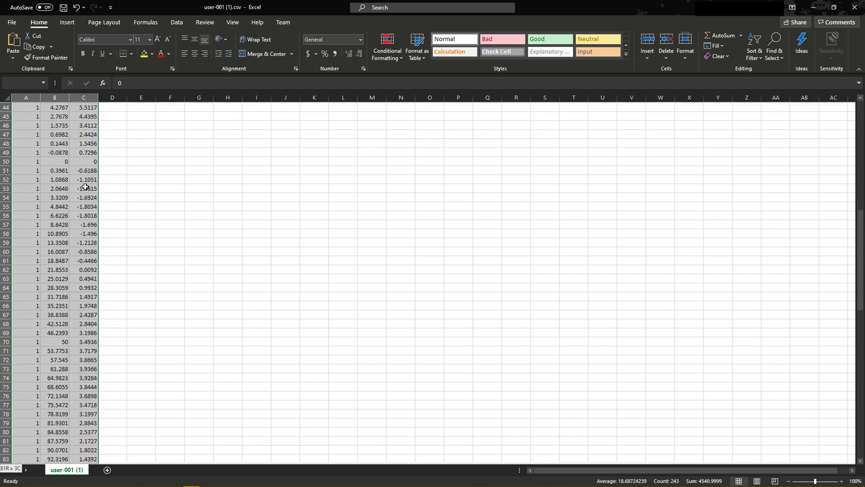
scroll(32, 332, down, 5)
key(ctrl+c)
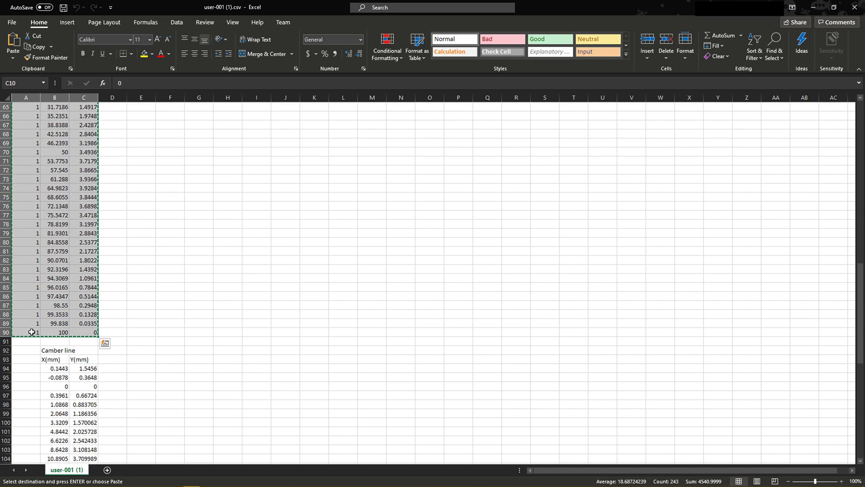
- Paste the points into a new Atom file under a polyline=false header line
key(alt+Tab)
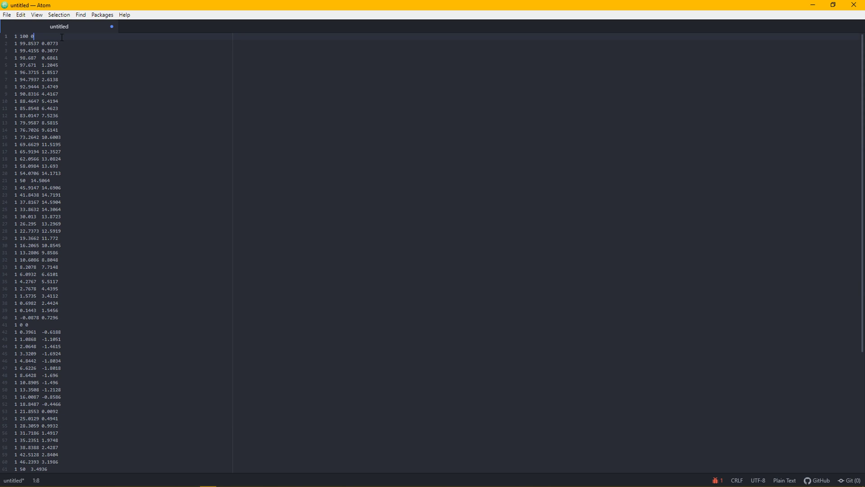
key(Home)
key(Return)
key(Up)
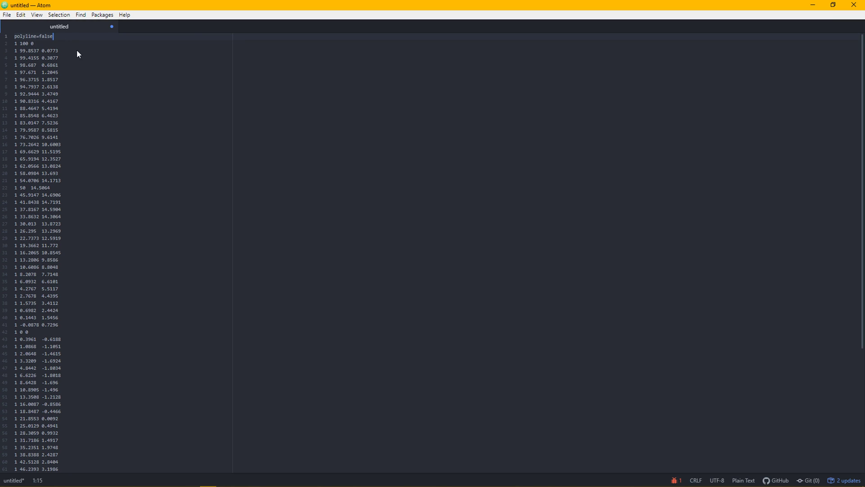
key(alt+Tab)
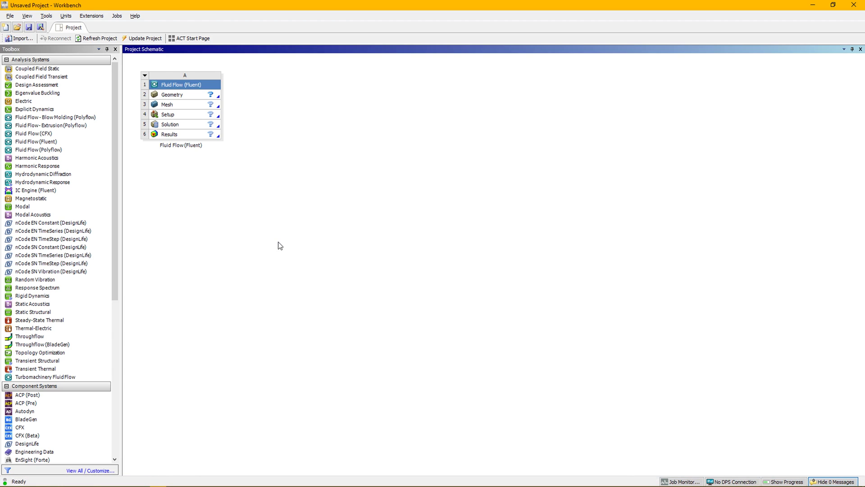
- Launch SpaceClaim from the Fluid Flow (Fluent) system's Geometry cell
click(87, 141)
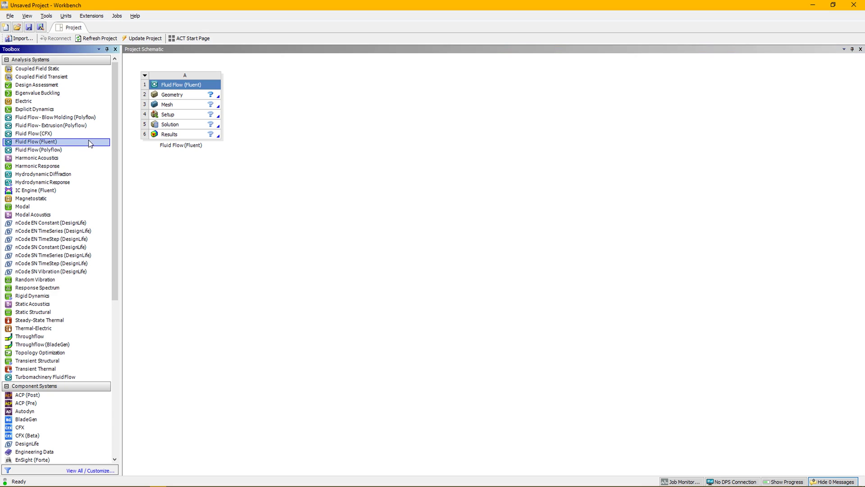
click(274, 150)
double_click(197, 96)
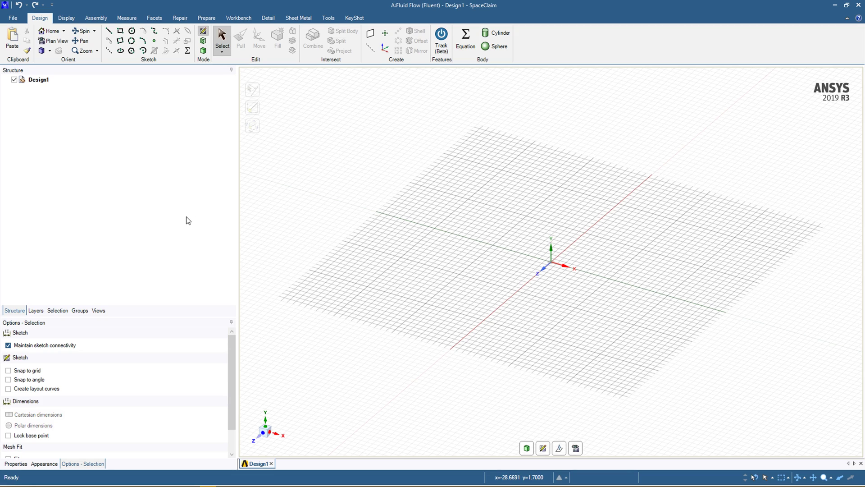
- Open profile.txt with the All Files (*.*) filter to import the airfoil curves
click(68, 18)
click(96, 18)
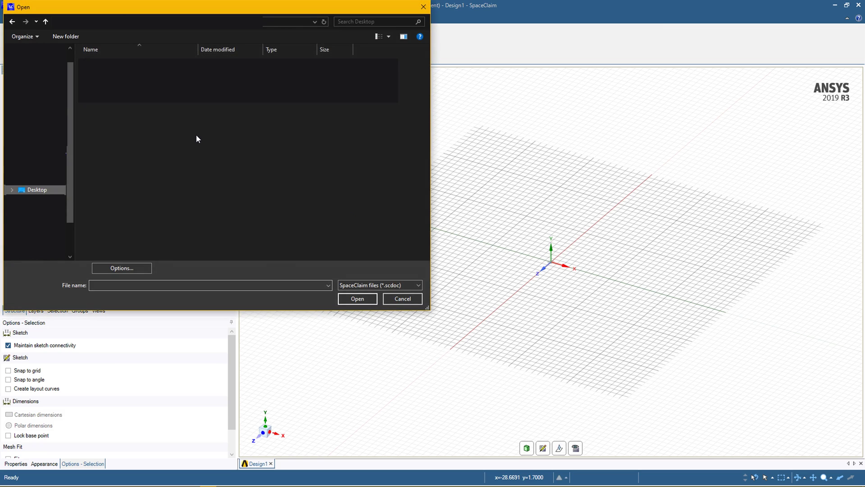
click(404, 285)
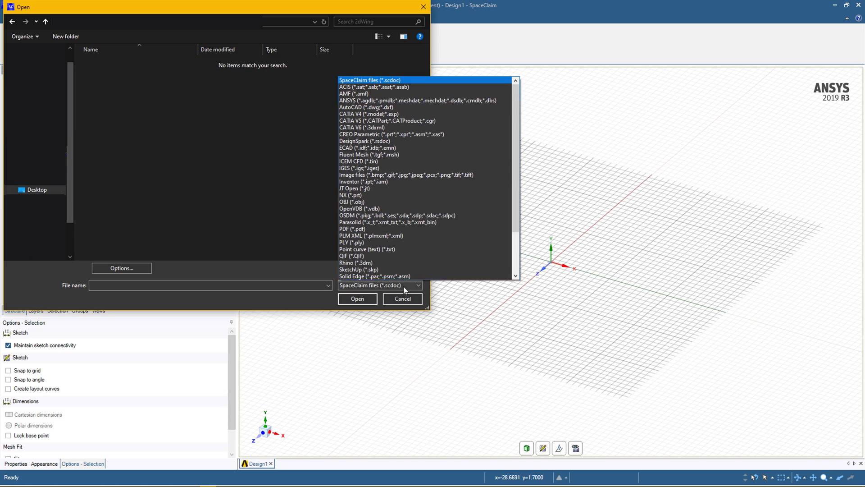
scroll(383, 252, down, 5)
click(373, 272)
double_click(158, 66)
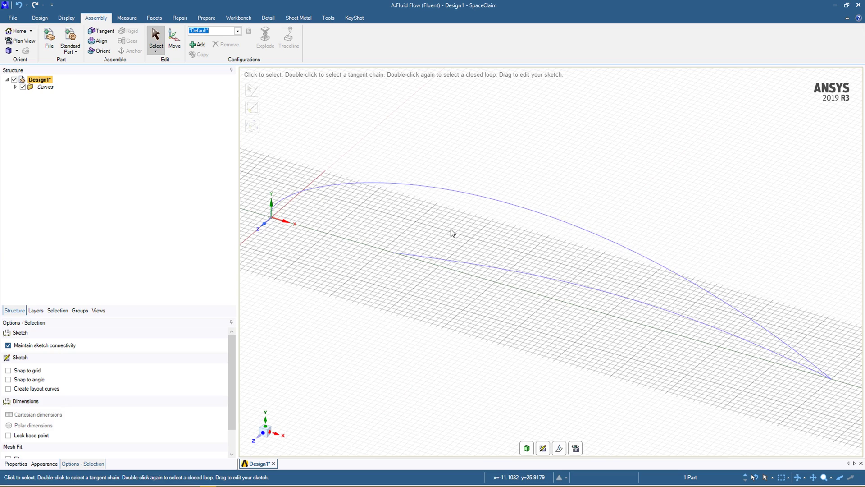
- View the imported airfoil face-on from the front and select the X and Y axes
key(d)
mouse_move(461, 320)
ctrl+middle_down()
mouse_move(474, 273)
mouse_move(556, 330)
mouse_move(558, 315)
ctrl+middle_up()
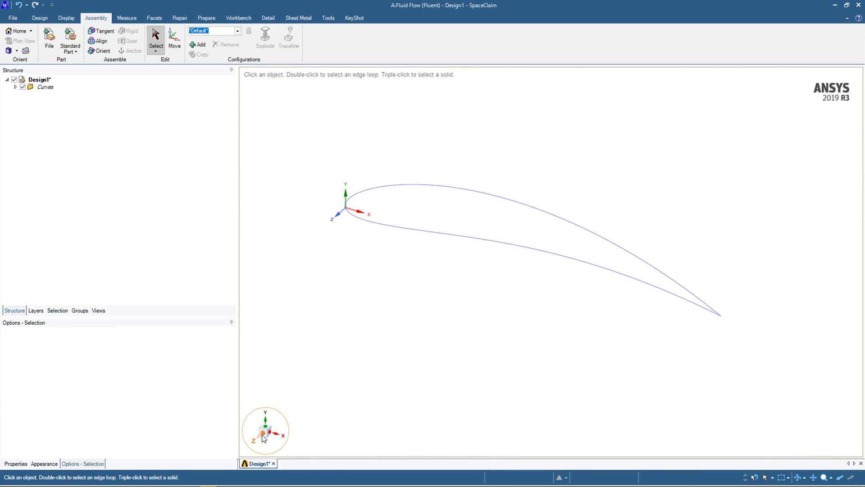
click(263, 435)
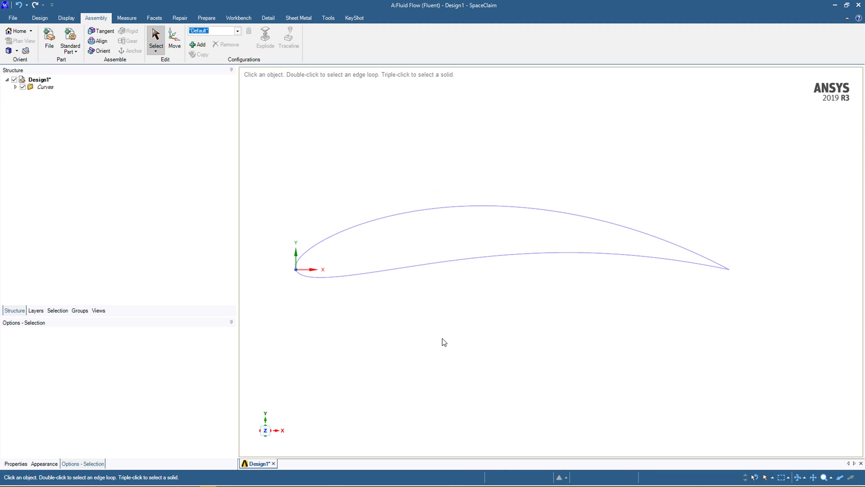
click(298, 257)
ctrl+click(315, 270)
click(38, 19)
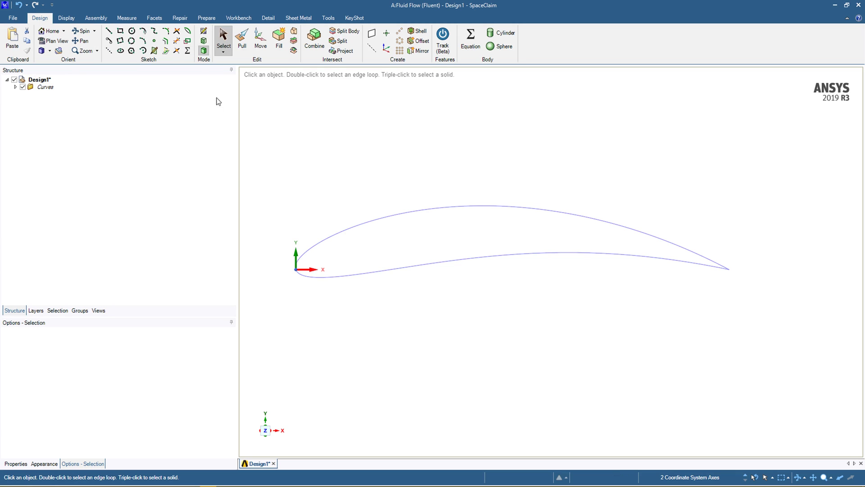
- In Sketch mode, draw a line joining the lower and upper curves near the tail
click(204, 42)
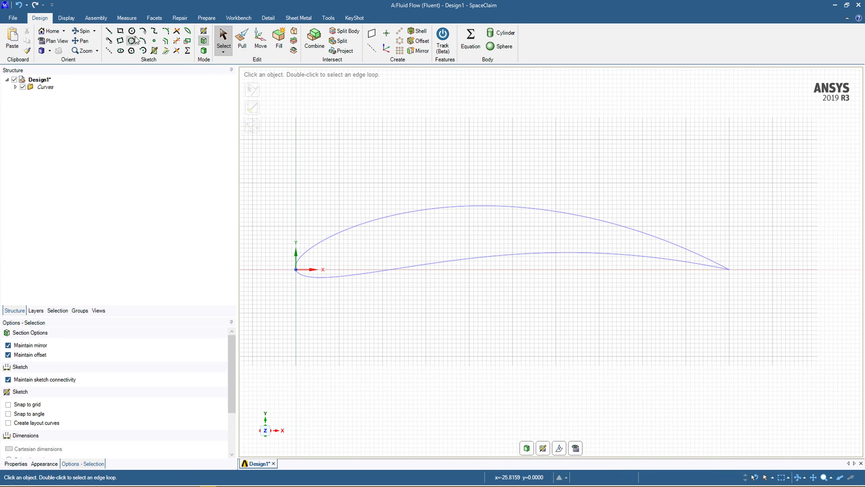
click(109, 31)
scroll(738, 268, up, 5)
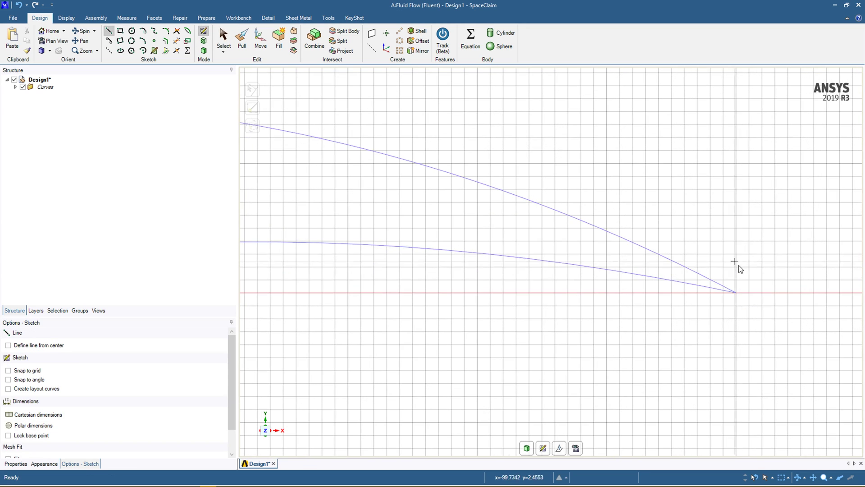
scroll(583, 264, up, 3)
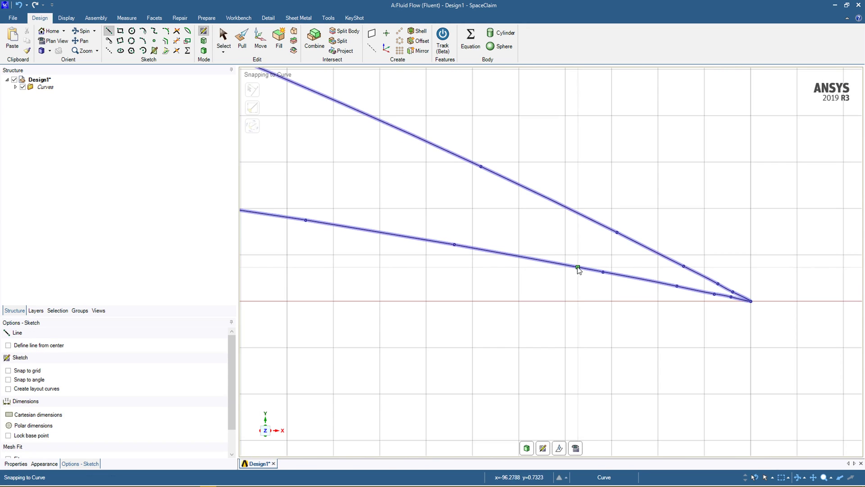
click(578, 267)
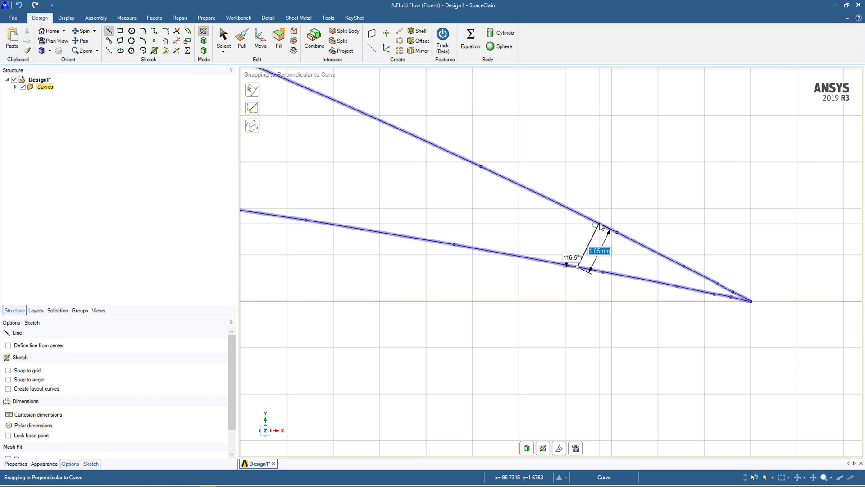
click(600, 226)
- Trim off the pointed tip, leaving a 1.05 mm trailing-edge line
key(t)
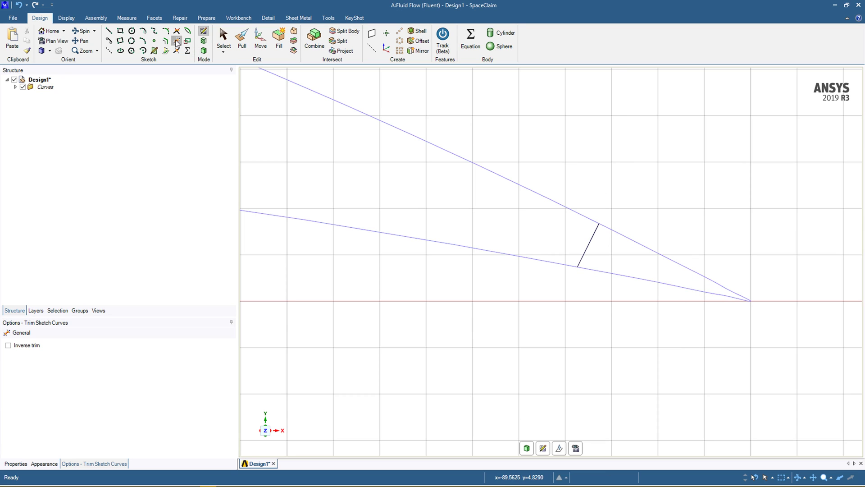
click(667, 258)
key(s)
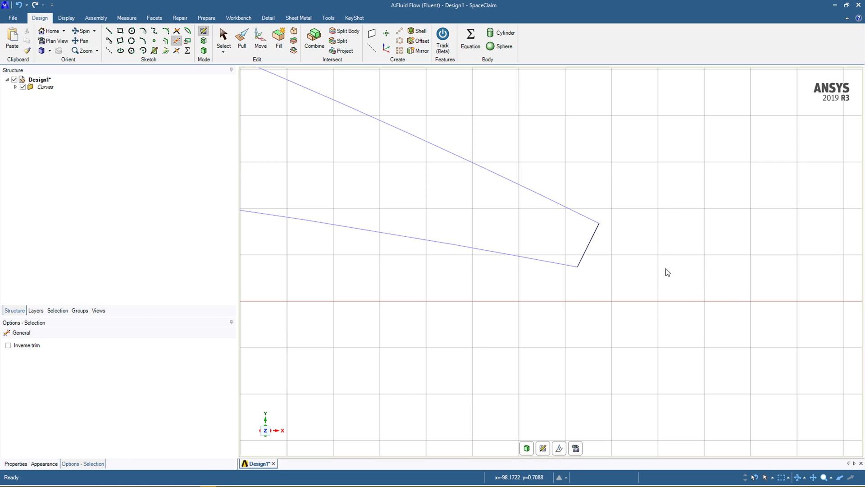
click(596, 228)
click(612, 242)
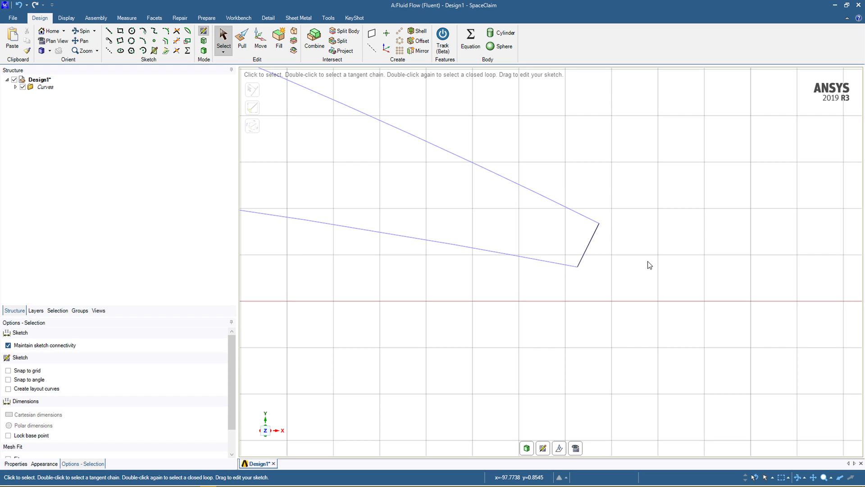
- Fill the closed airfoil outline into a surface
scroll(713, 248, down, 5)
scroll(712, 245, down, 3)
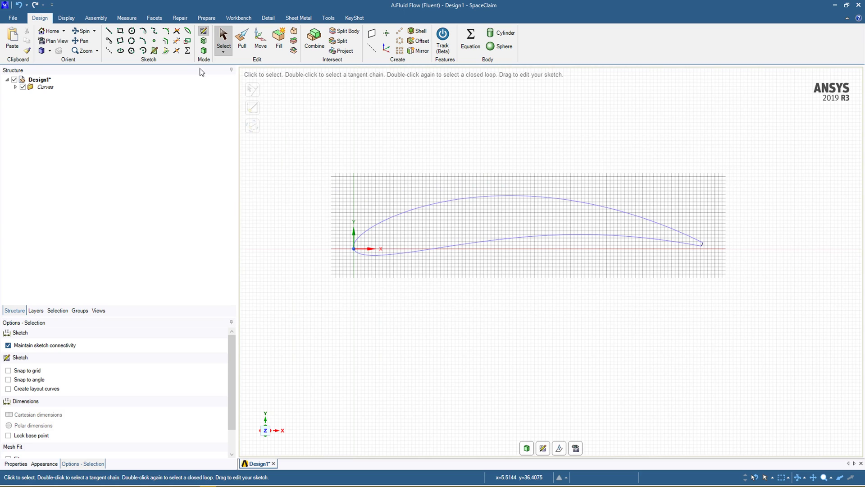
click(203, 50)
drag(295, 115, 761, 360)
click(276, 46)
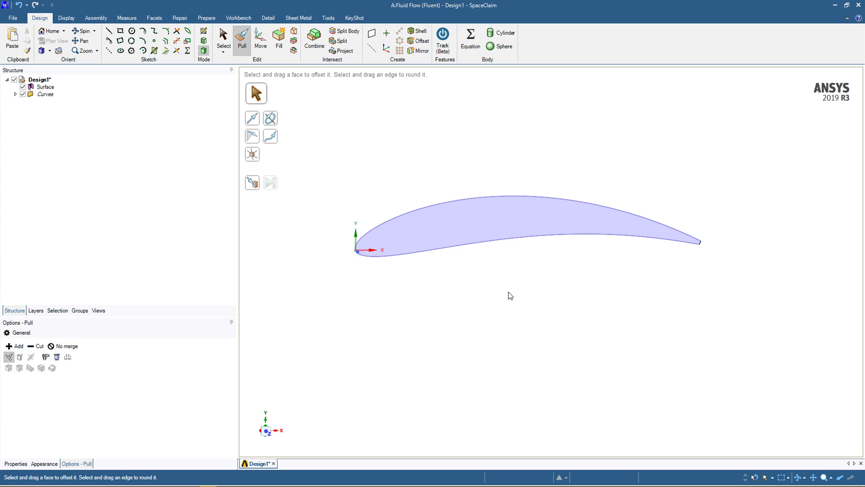
- Pull the airfoil surface into a 10 mm thick solid
click(434, 224)
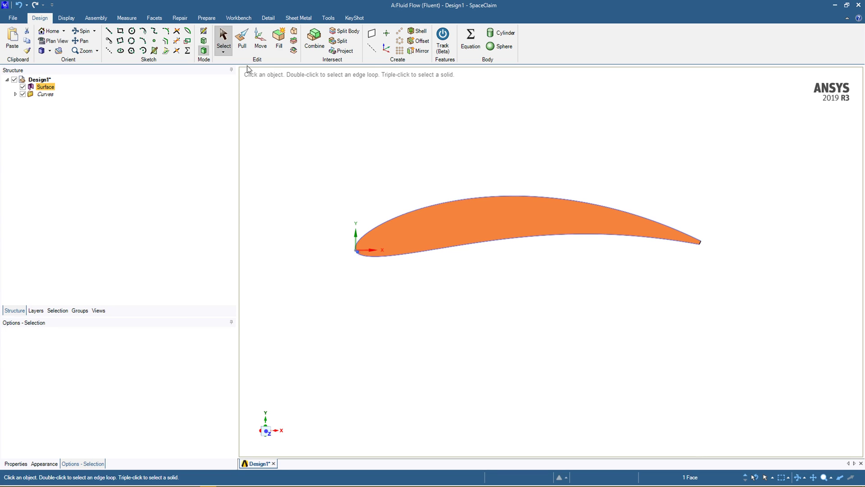
key(p)
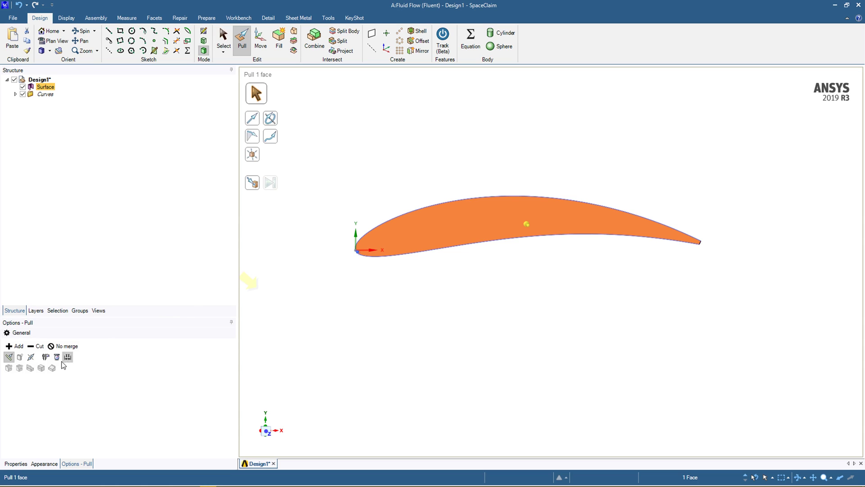
click(30, 357)
drag(464, 316, 562, 257)
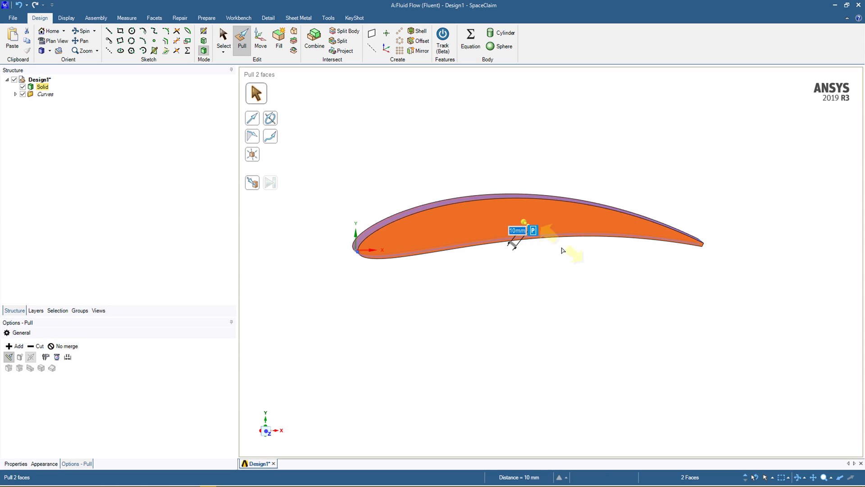
click(539, 305)
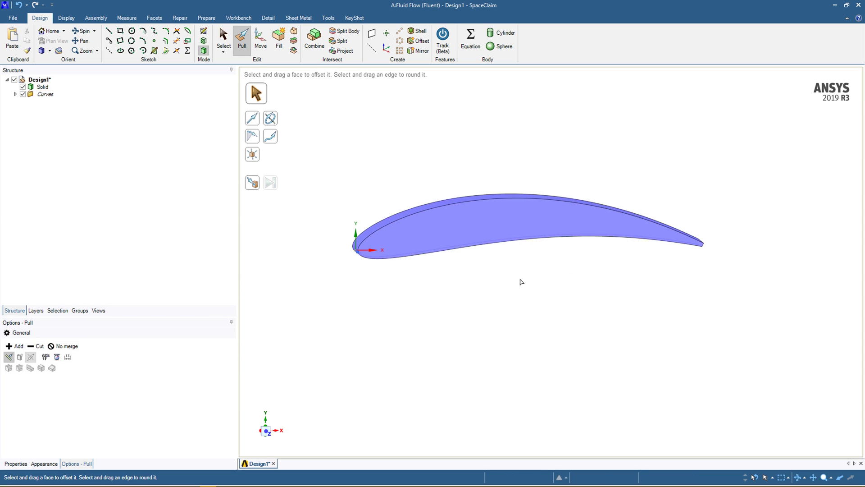
- Hide the curves and rotate the airfoil solid 180° about X at its leading edge
key(s)
triple_click(507, 223)
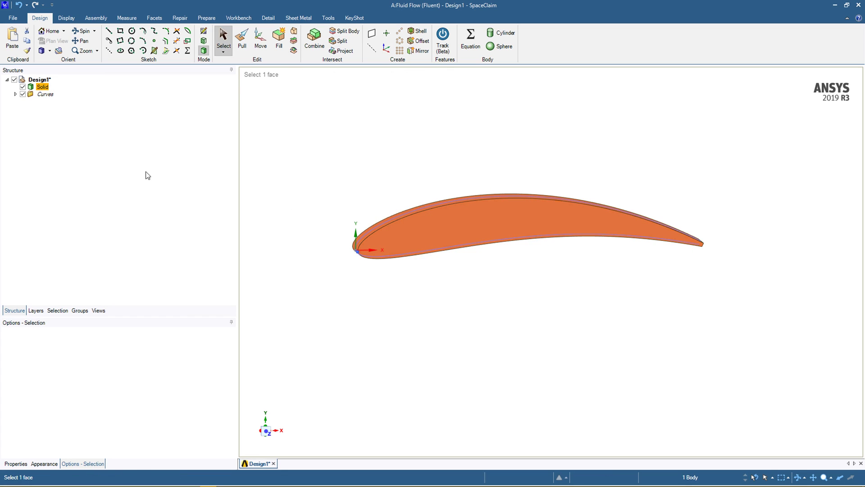
click(23, 93)
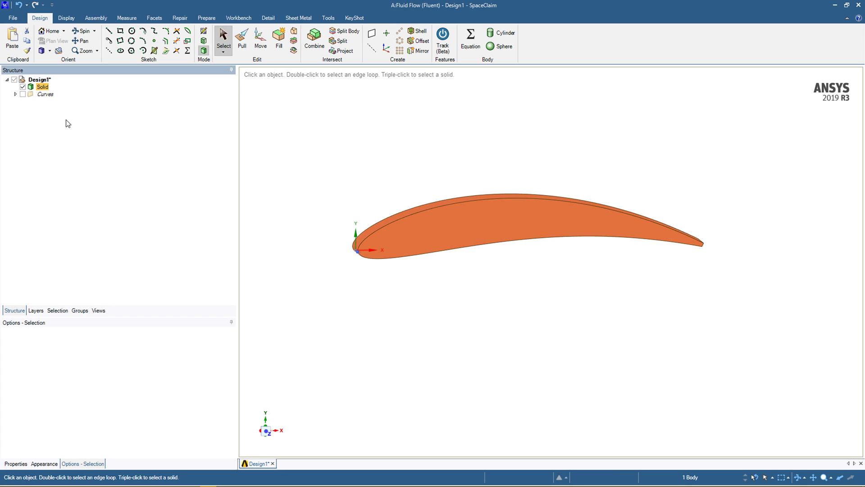
click(259, 43)
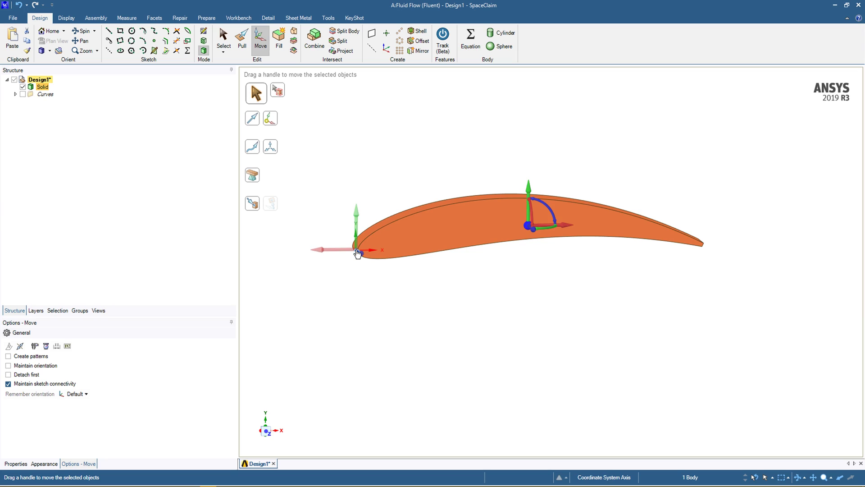
click(358, 253)
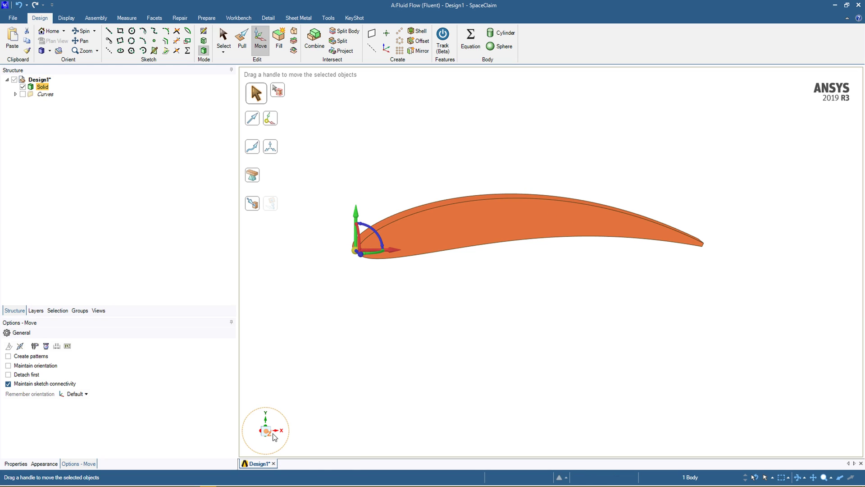
middle_drag(386, 286, 424, 308)
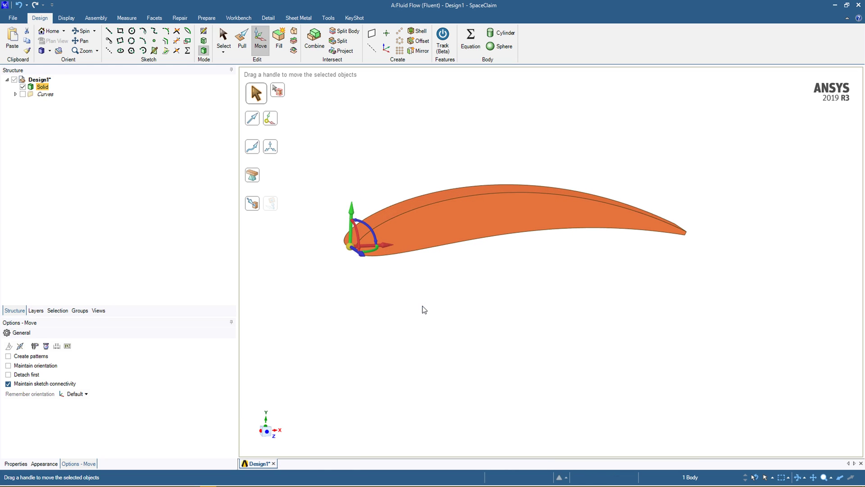
click(359, 246)
text(180)
key(Return)
key(Escape)
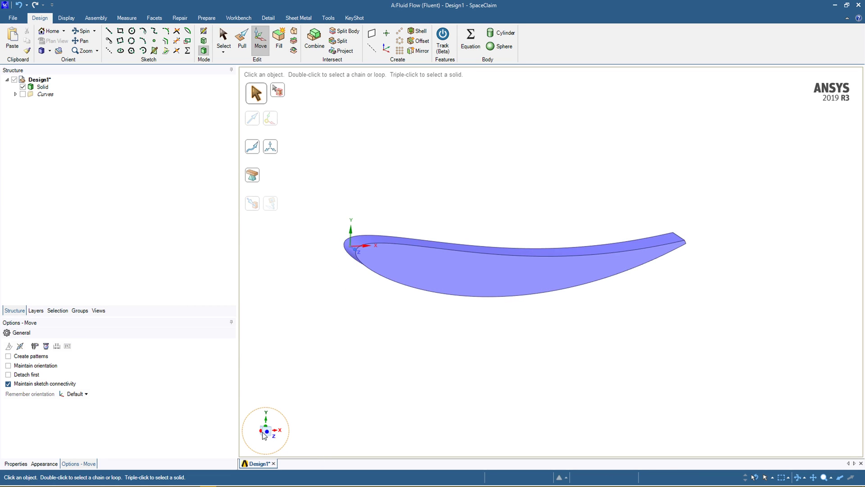
- Scale the airfoil solid by a factor of 2 about the origin anchor
key(v)
scroll(536, 350, down, 2)
click(241, 44)
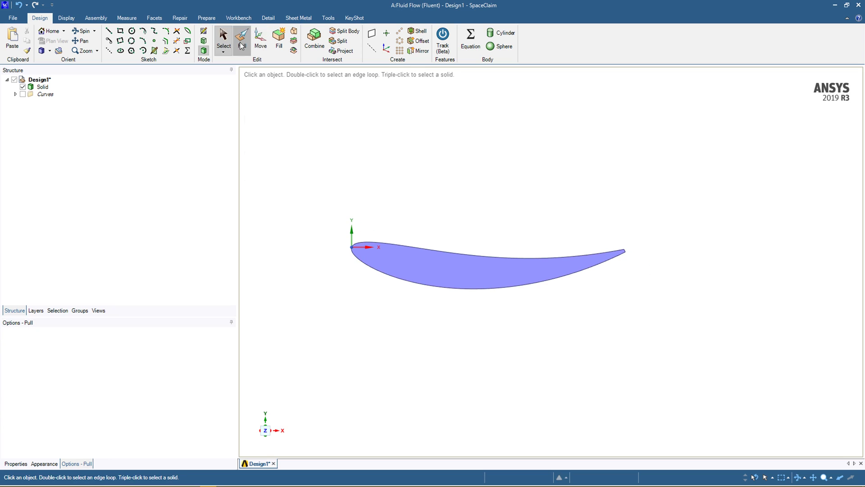
triple_click(451, 268)
middle_drag(459, 272, 546, 318)
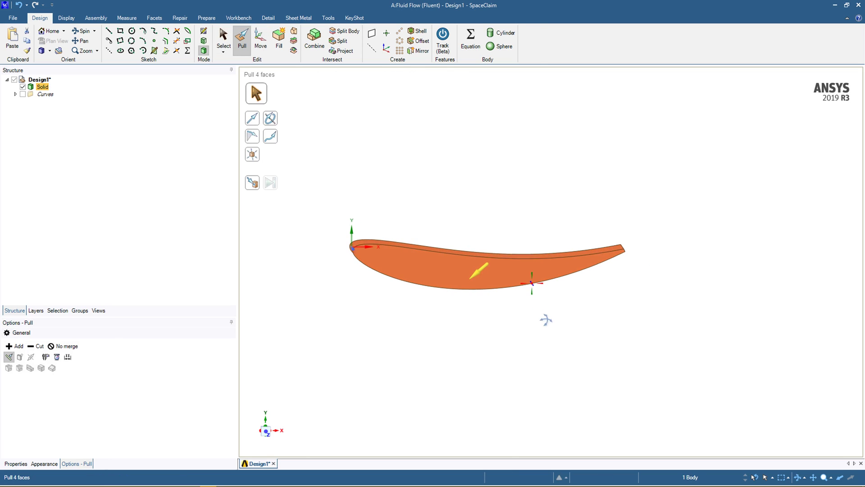
click(252, 154)
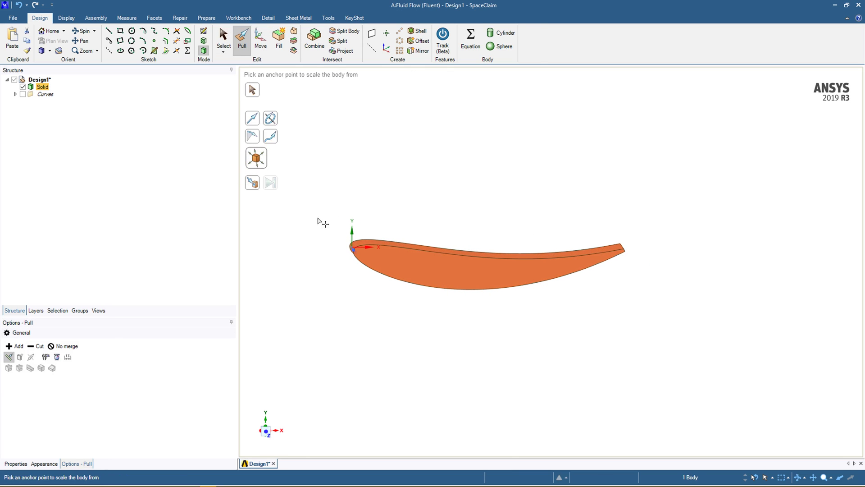
click(352, 249)
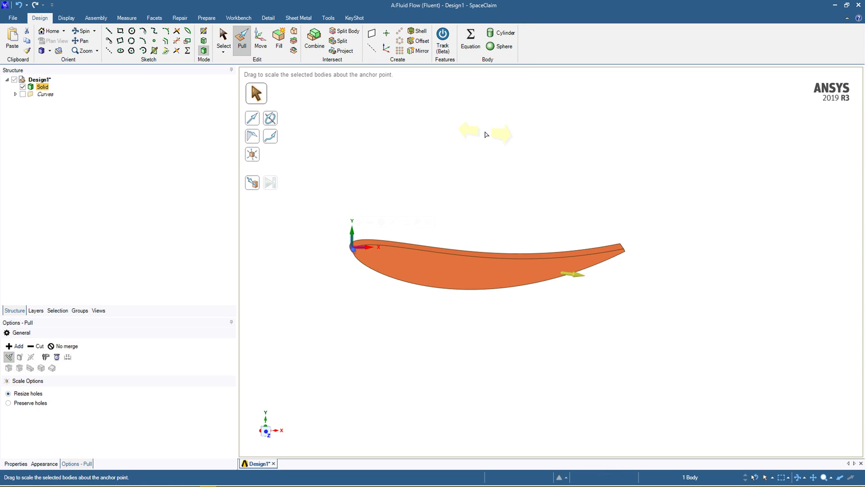
text(2)
key(Return)
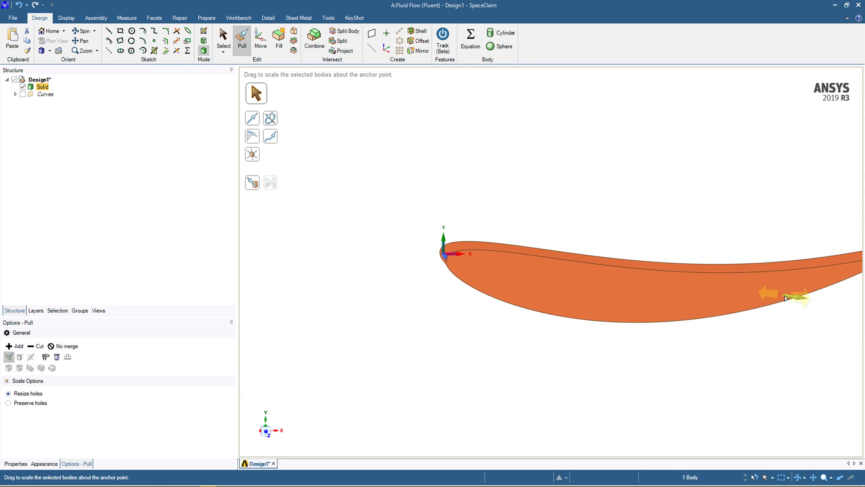
click(825, 279)
key(z)
click(631, 211)
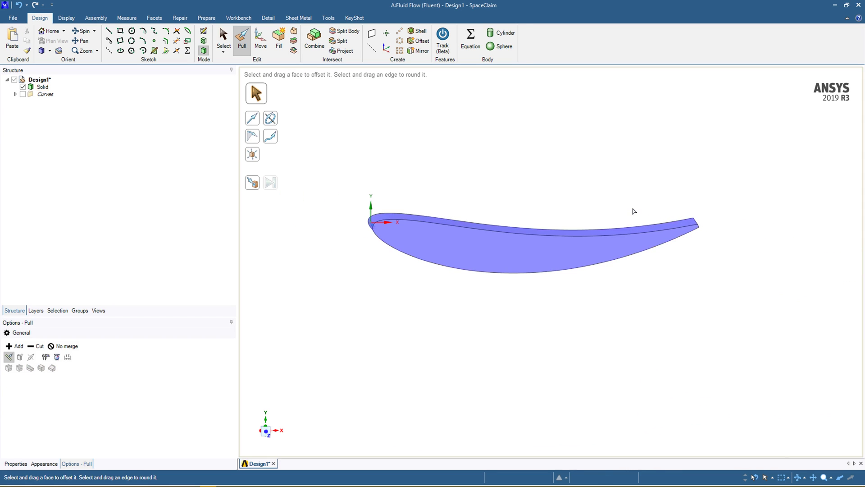
key(s)
click(372, 224)
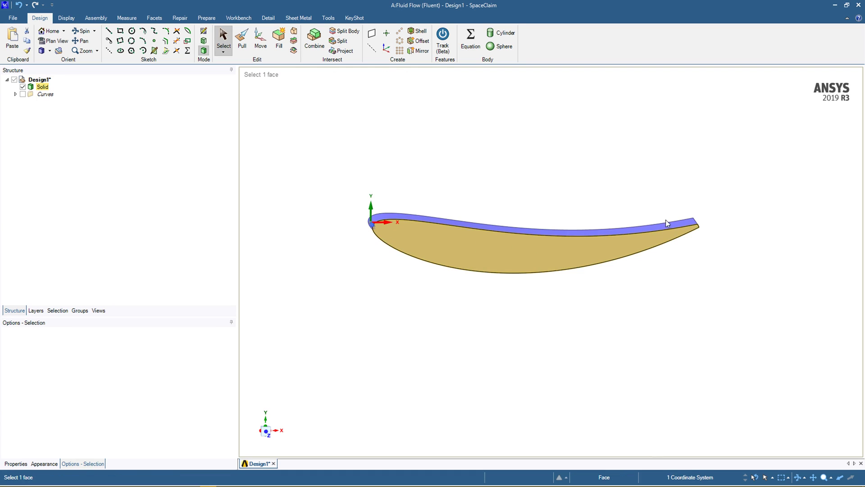
ctrl+click(698, 225)
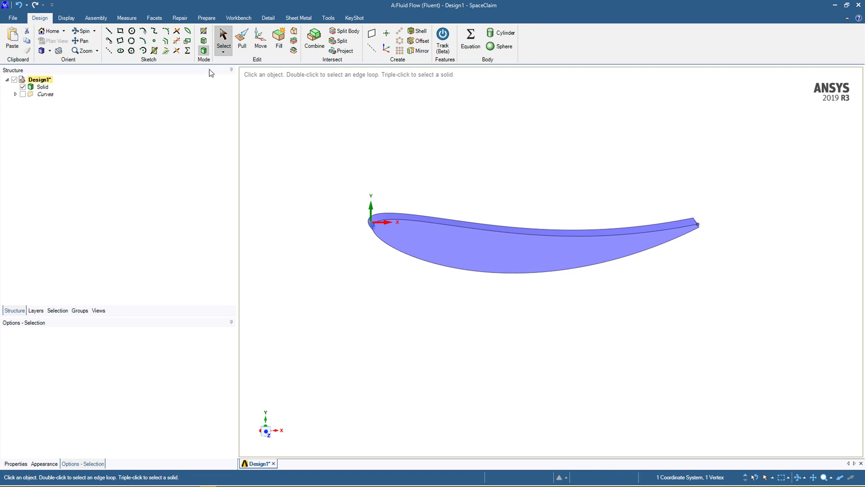
click(122, 18)
click(51, 40)
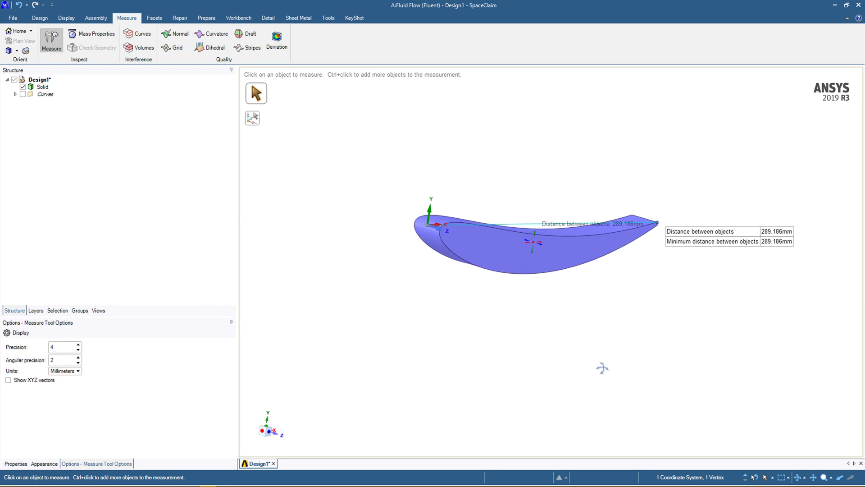
middle_drag(602, 368, 587, 389)
click(8, 380)
middle_drag(405, 353, 425, 347)
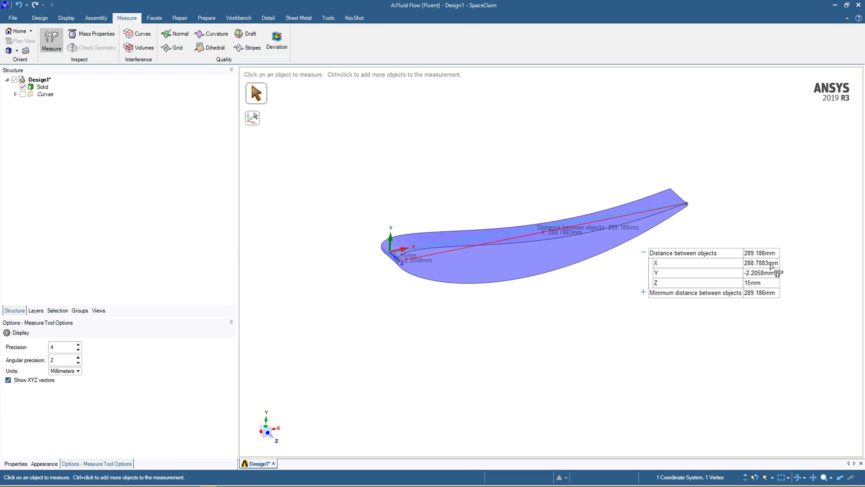
key(Escape)
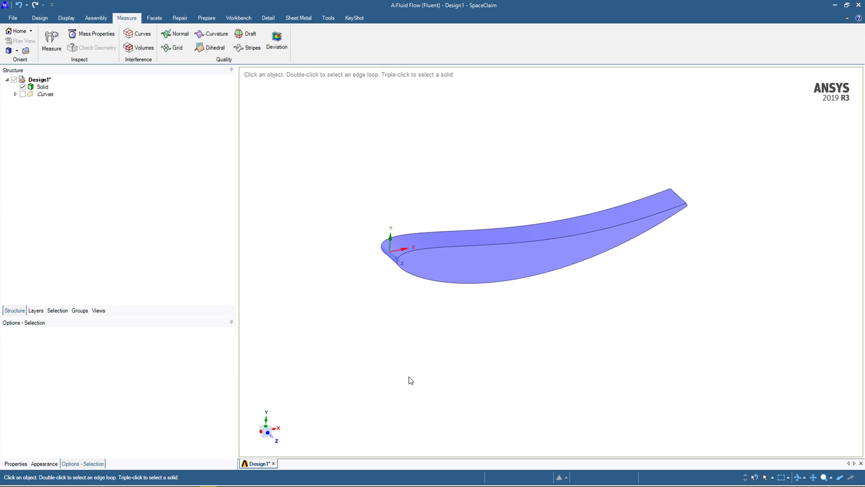
- Move the airfoil solid 100 mm up along the Y axis
click(276, 441)
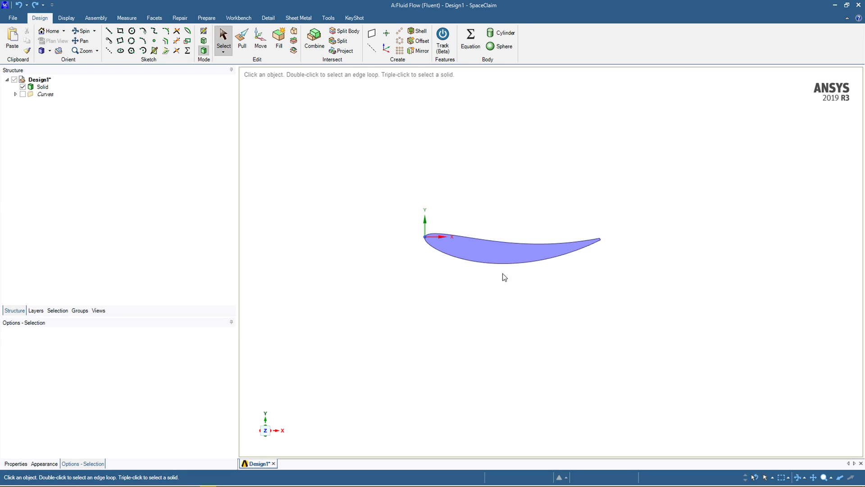
triple_click(501, 252)
key(m)
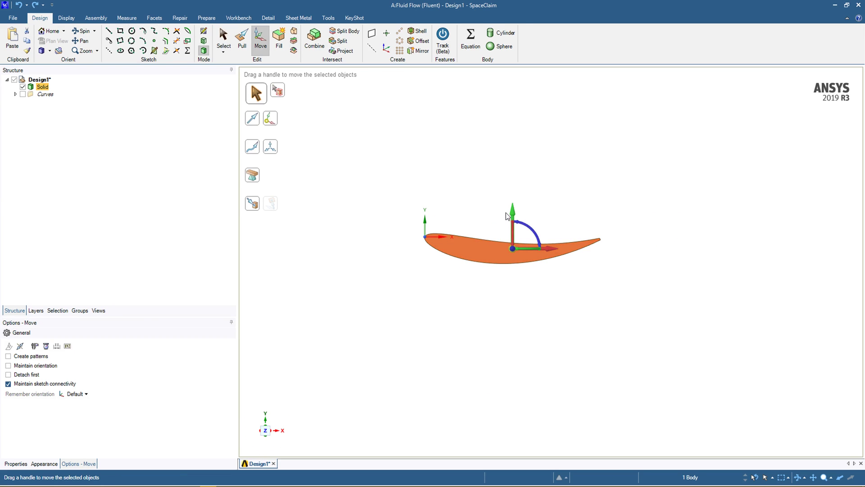
drag(507, 212, 514, 191)
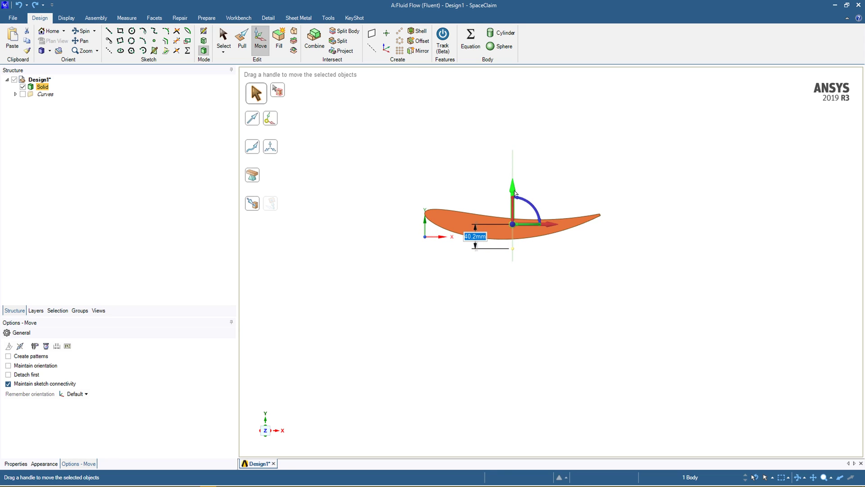
click(502, 276)
click(499, 232)
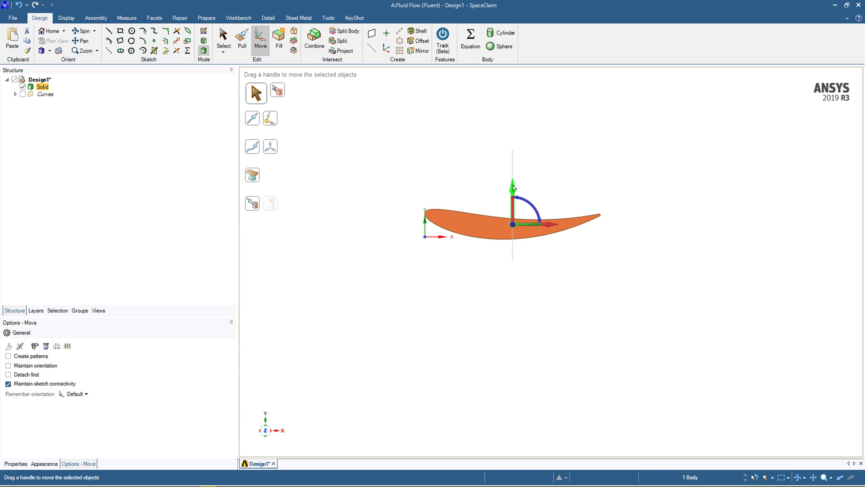
click(513, 188)
text(10)
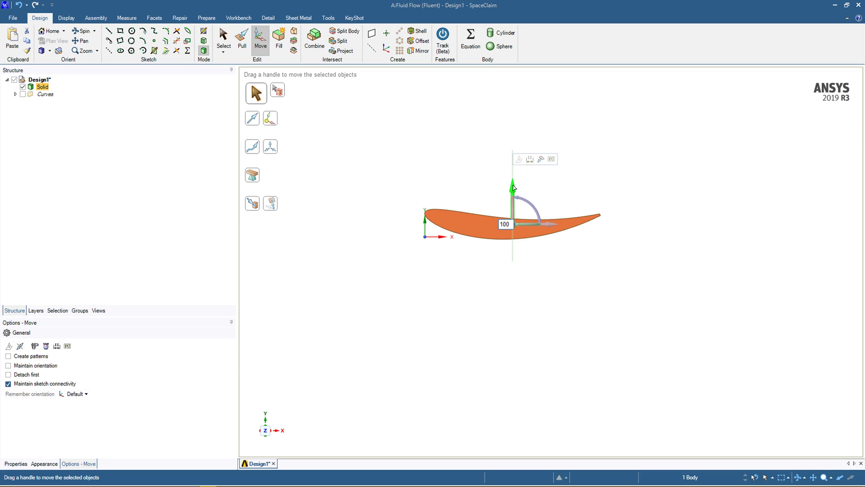
text(0)
key(Return)
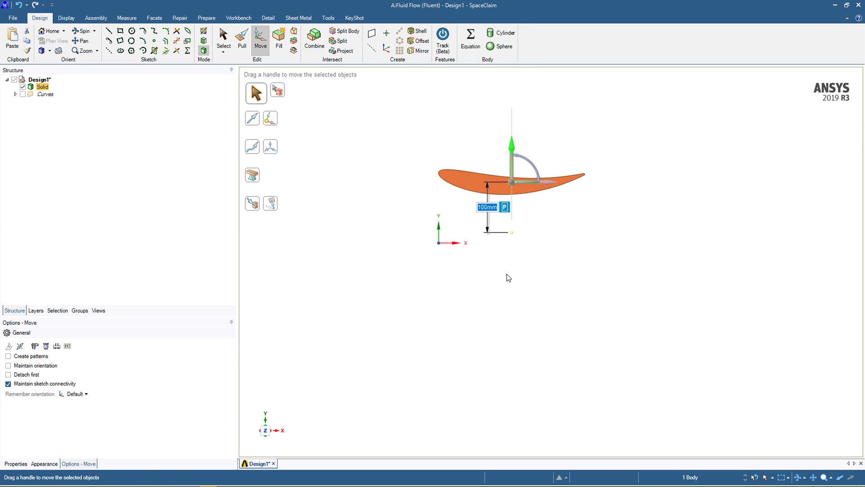
click(508, 278)
- Select the X and Y axes of the coordinate system
scroll(508, 278, down, 2)
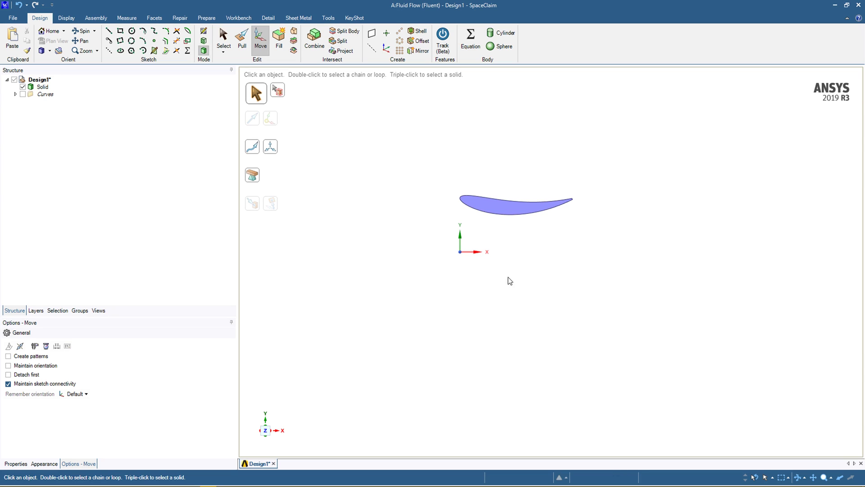
scroll(518, 283, down, 3)
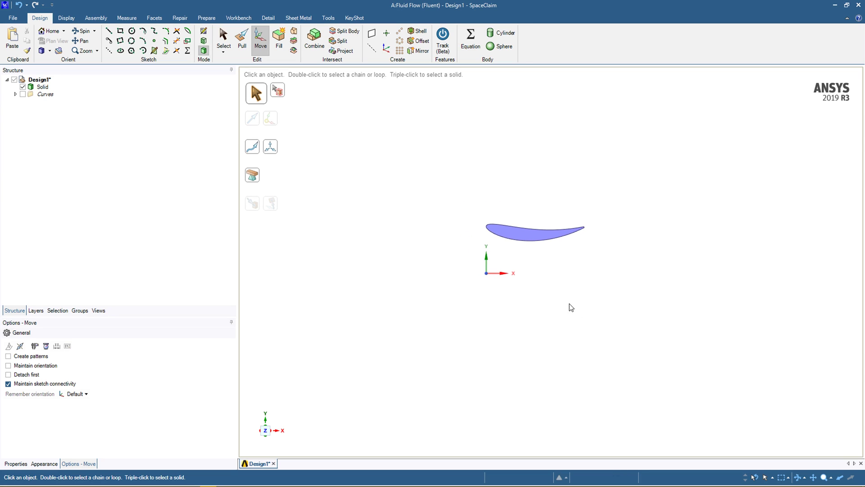
key(s)
click(501, 271)
ctrl+click(486, 259)
- Sketch the domain rectangle from a corner 1000 mm left of the origin, 1000 mm high and 2500 mm wide
click(120, 31)
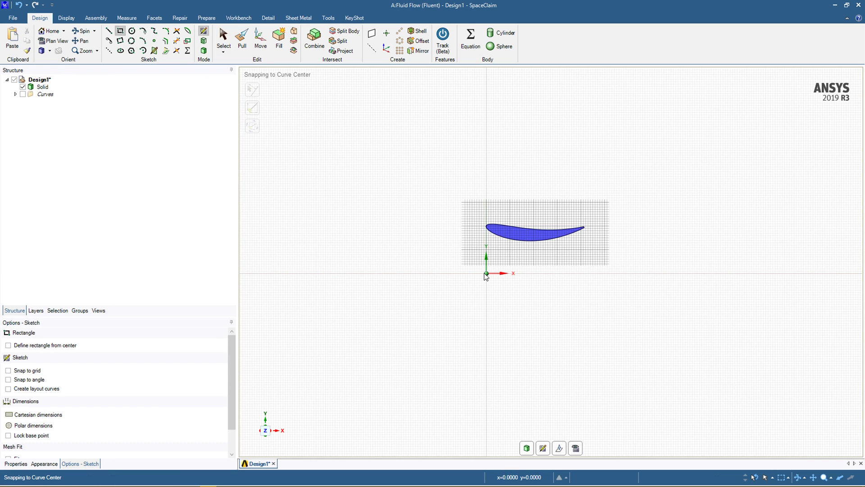
click(487, 274)
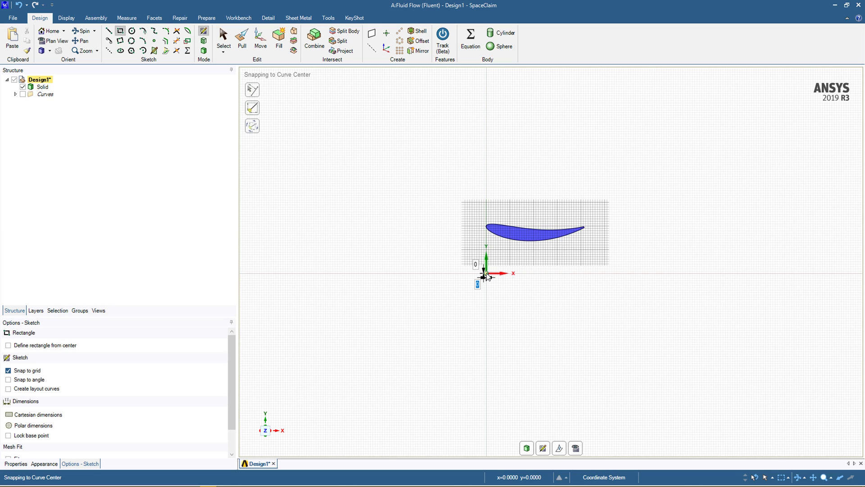
key(shift)
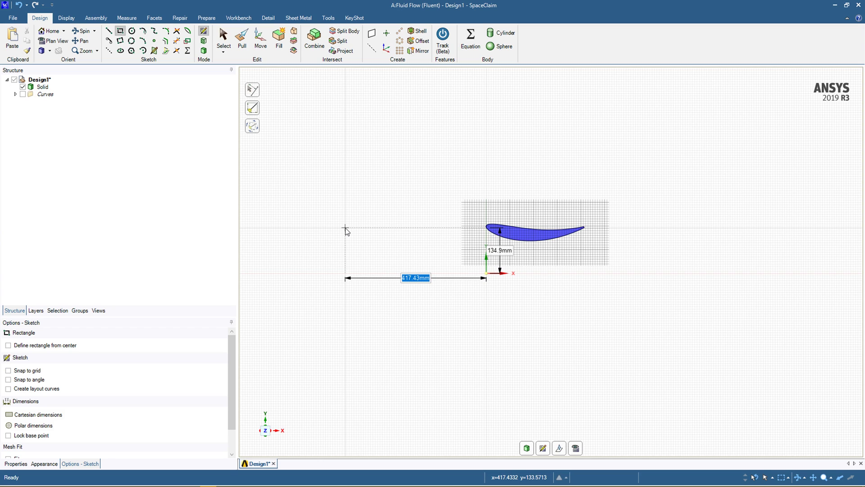
text(100)
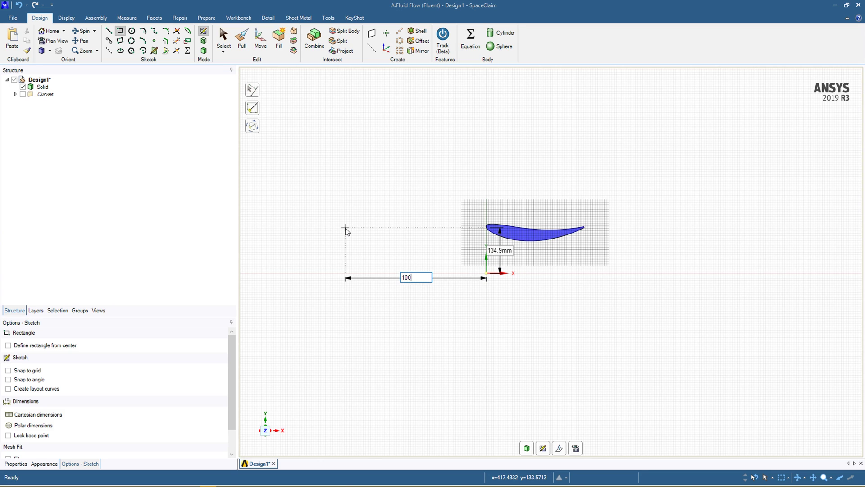
text(0)
key(Tab)
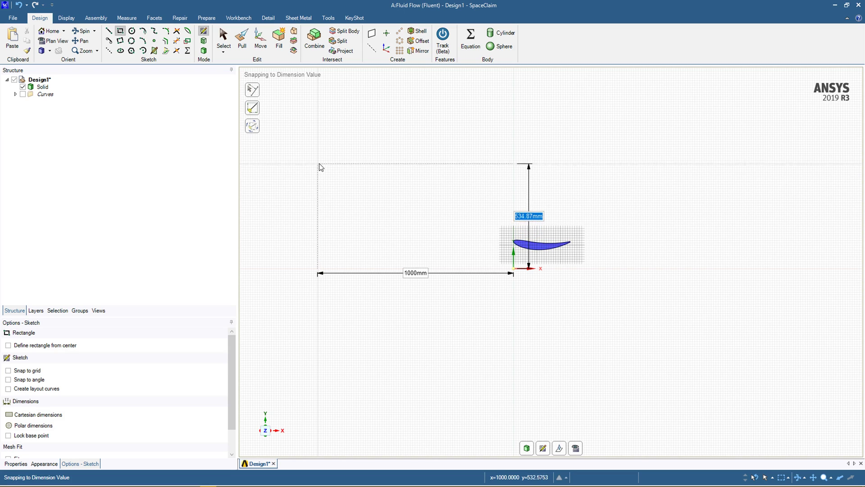
text(1000)
key(Tab)
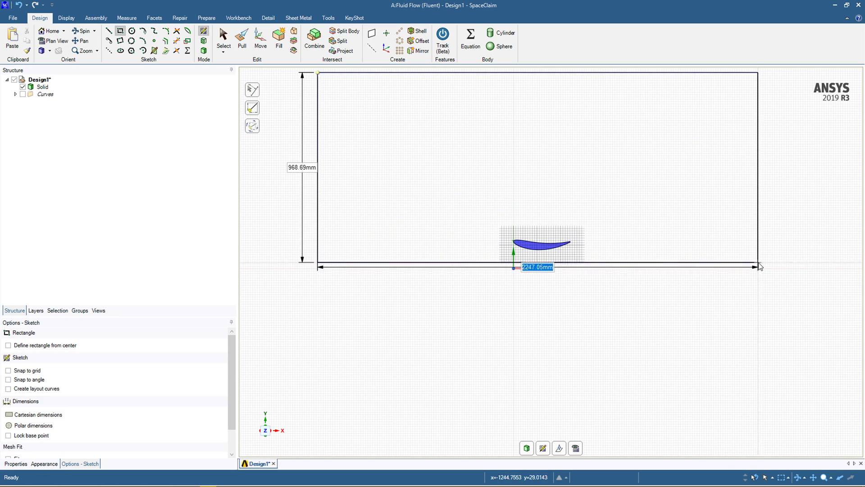
key(Tab)
text(100)
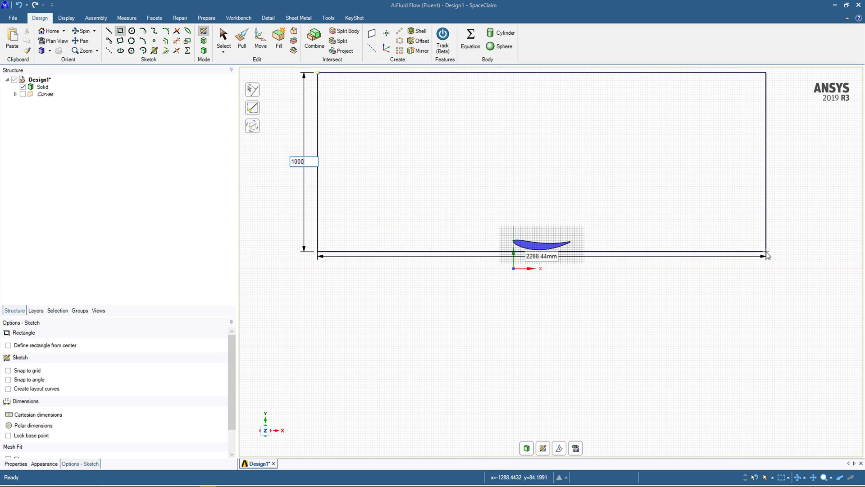
key(Tab)
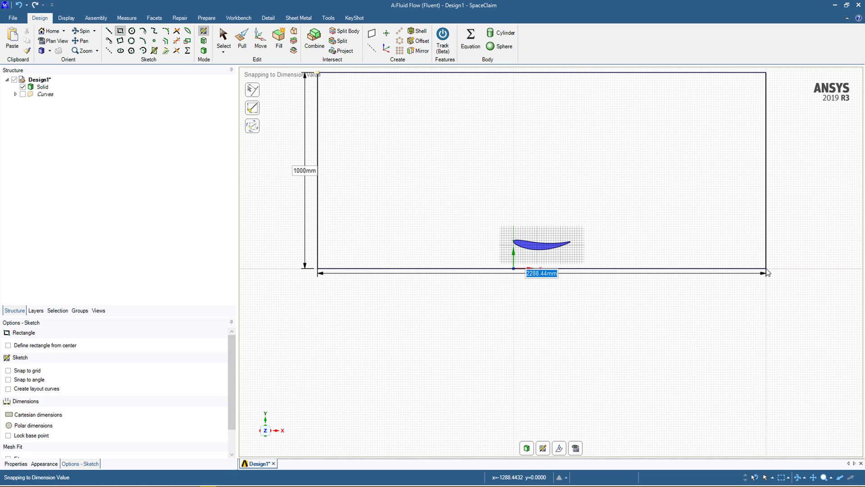
text(2500)
key(Tab)
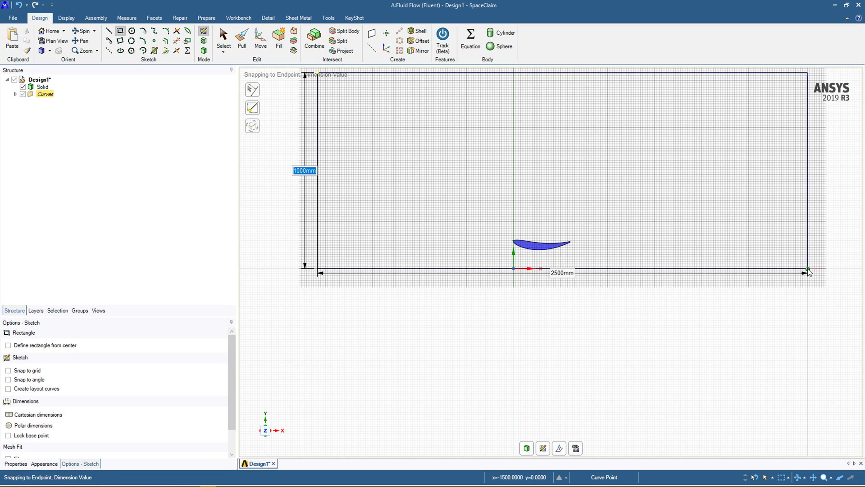
- Draw a 441.48 × 249.75 mm rectangle around the airfoil
click(498, 268)
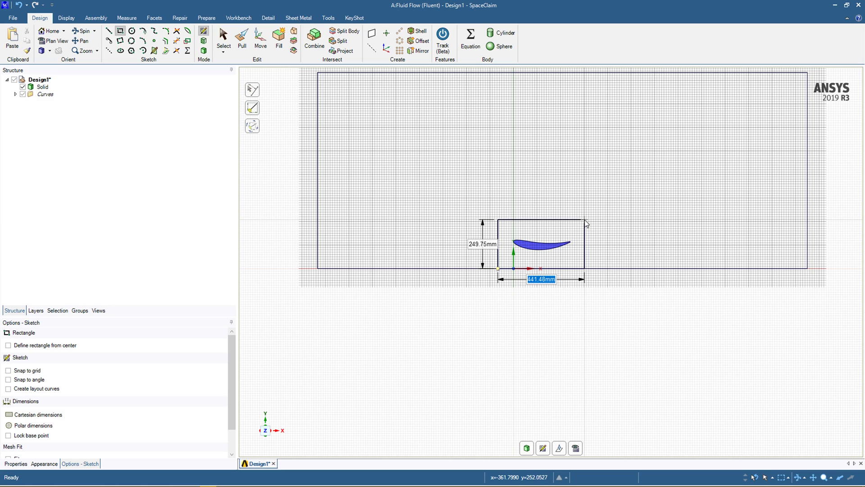
key(Tab)
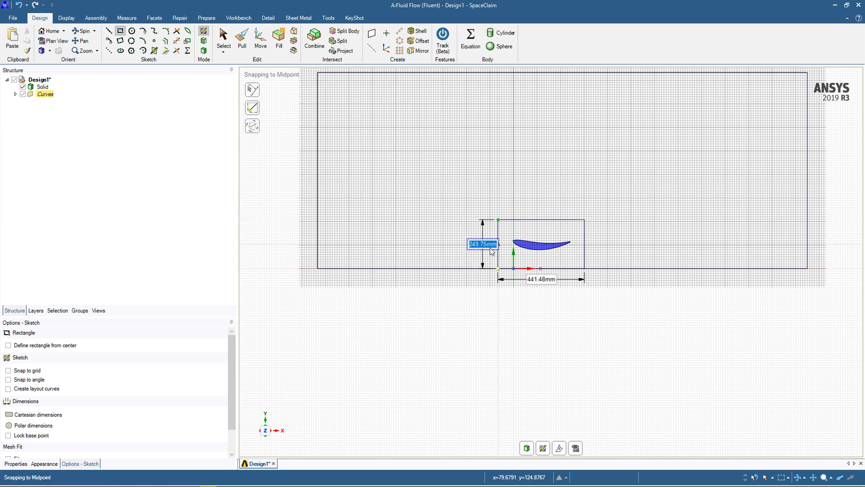
key(Return)
- Add a 1814.21 mm wide rectangle reaching the domain's right edge, then convert the sketch to a surface
click(452, 268)
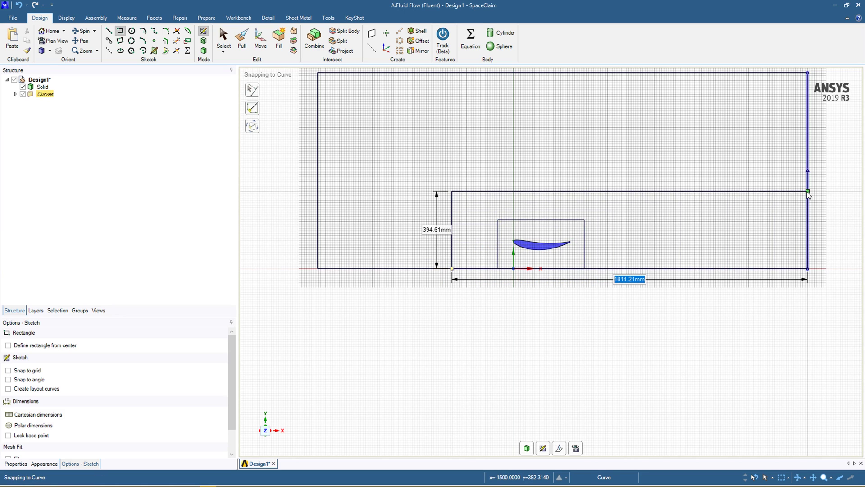
click(808, 191)
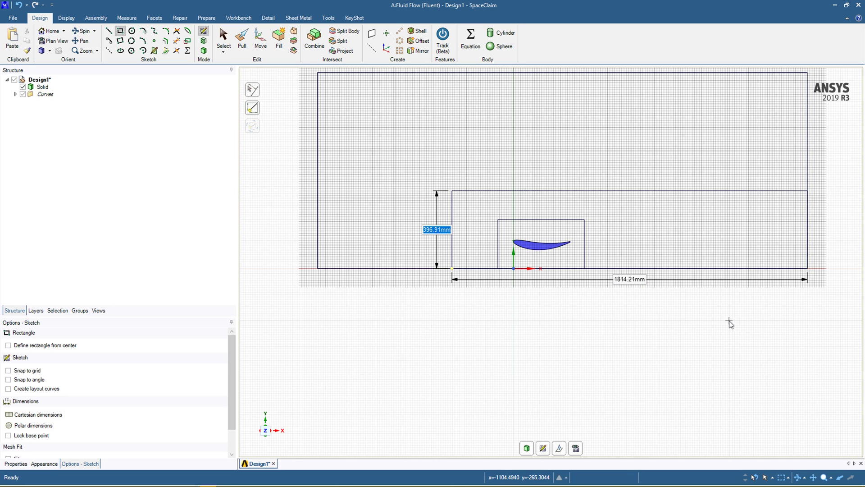
scroll(729, 324, down, 1)
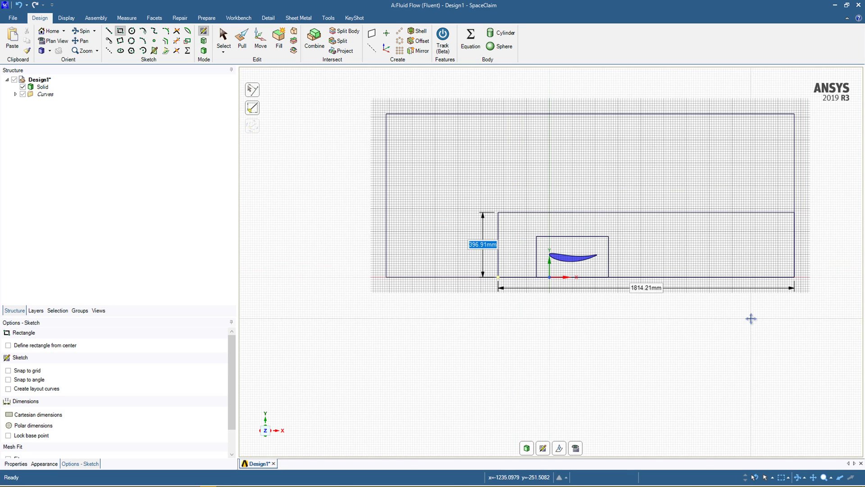
shift+middle_drag(752, 317, 690, 332)
click(204, 50)
- Combine with Surface as target and Solid as cutter to remove the airfoil region, then hide Solid
key(s)
click(314, 40)
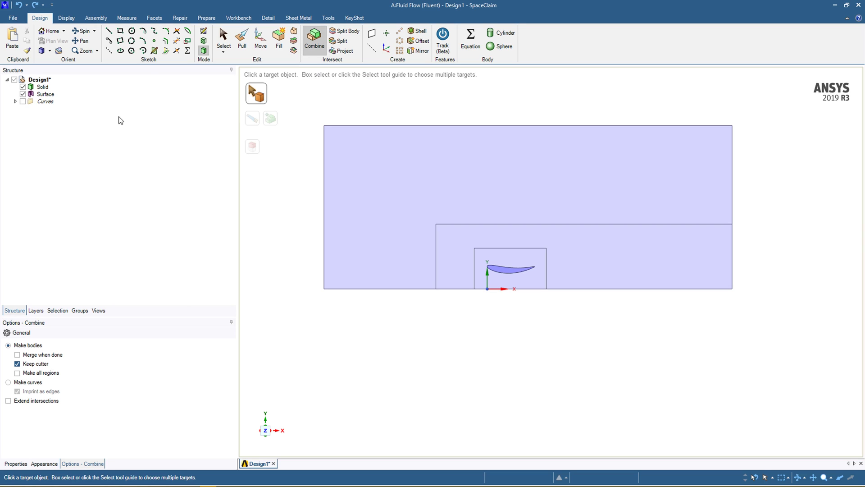
click(47, 94)
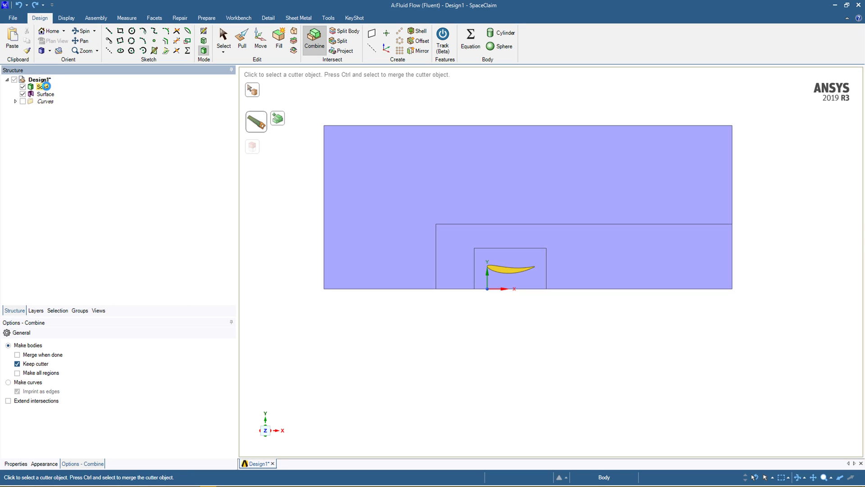
click(44, 86)
click(61, 102)
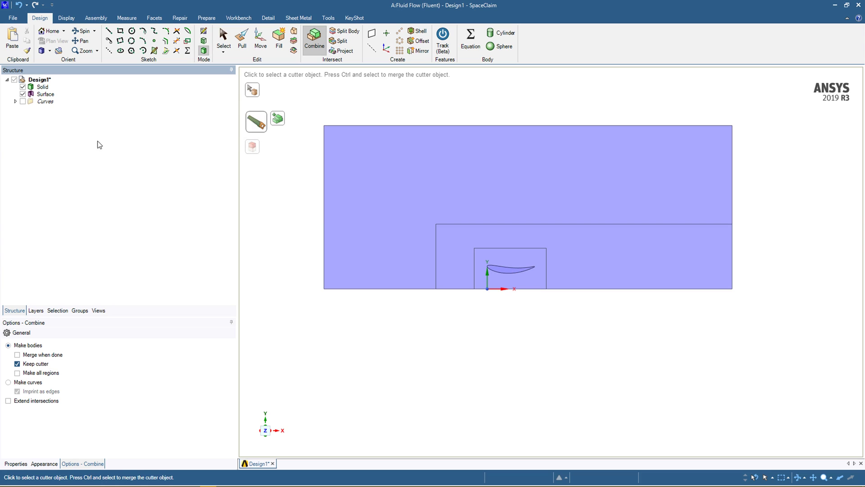
key(Escape)
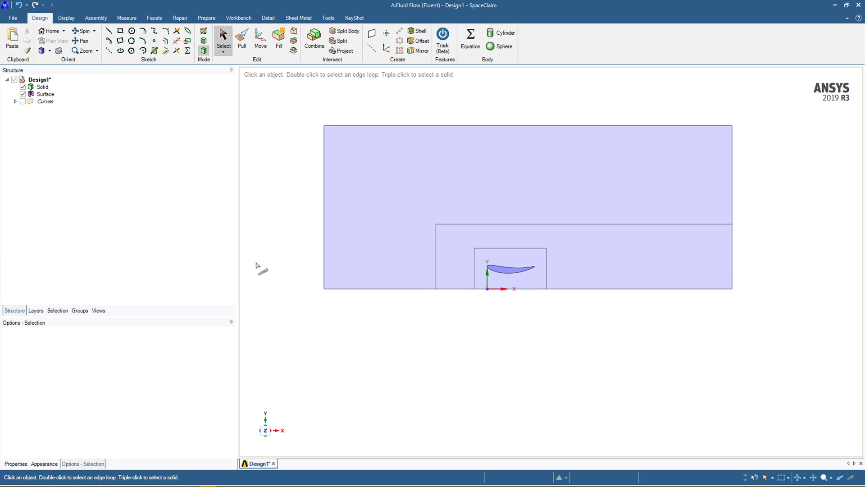
click(23, 87)
- Suppress the airfoil Solid for physics
scroll(478, 323, up, 2)
scroll(525, 355, down, 1)
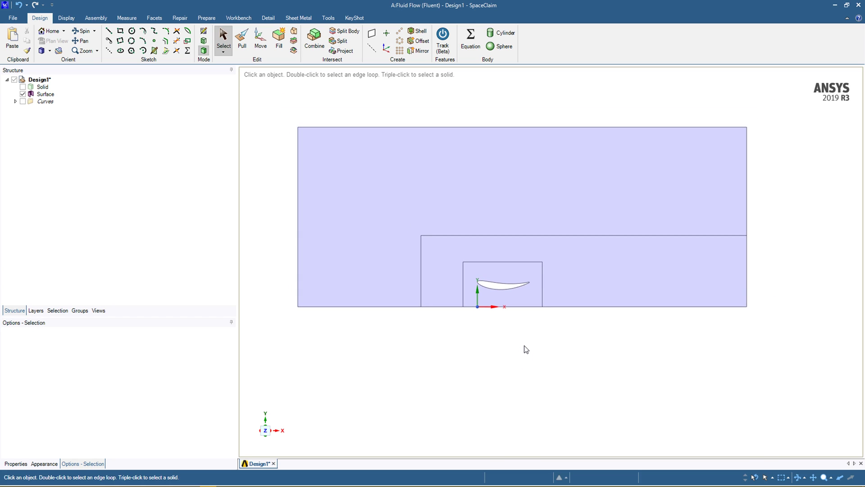
right_click(44, 86)
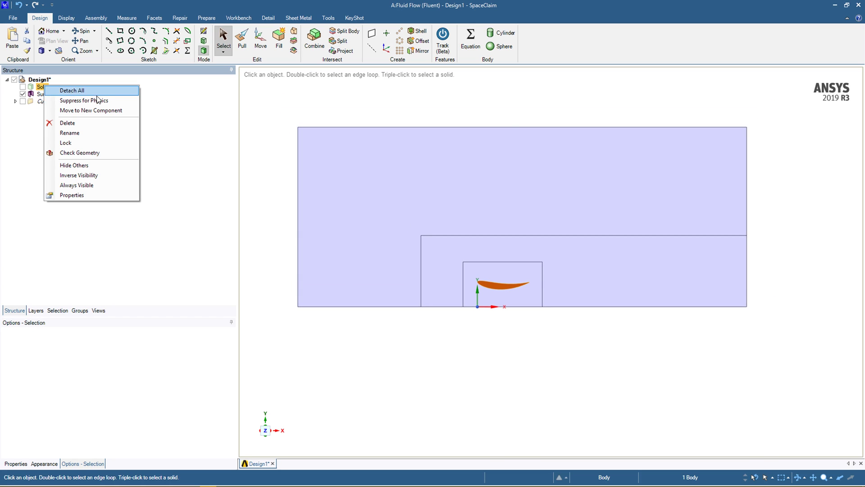
click(98, 100)
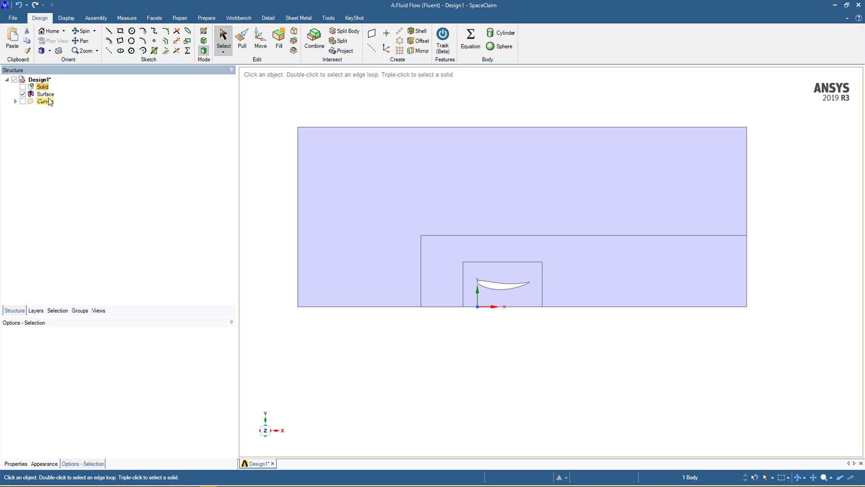
- Rename the Surface body to 'fluid'
click(47, 94)
text(fluid)
key(Return)
click(506, 357)
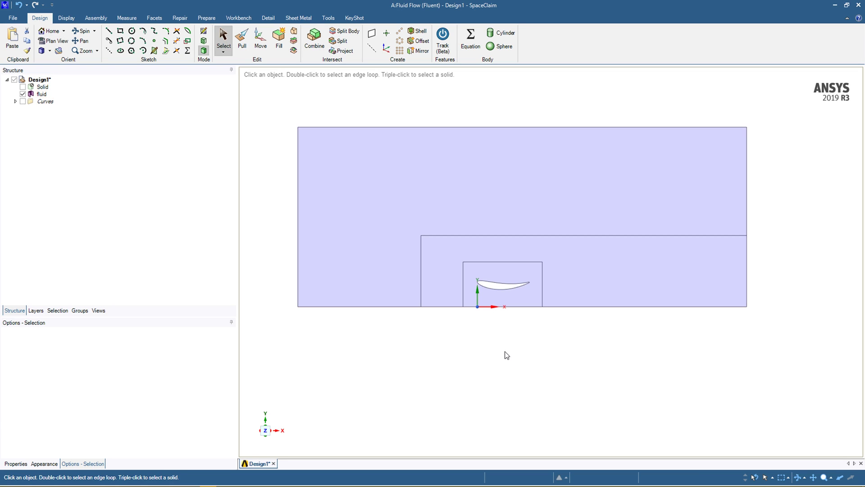
- Split the airfoil hole's outline at its leading-edge point into separate lower and upper edges
click(341, 42)
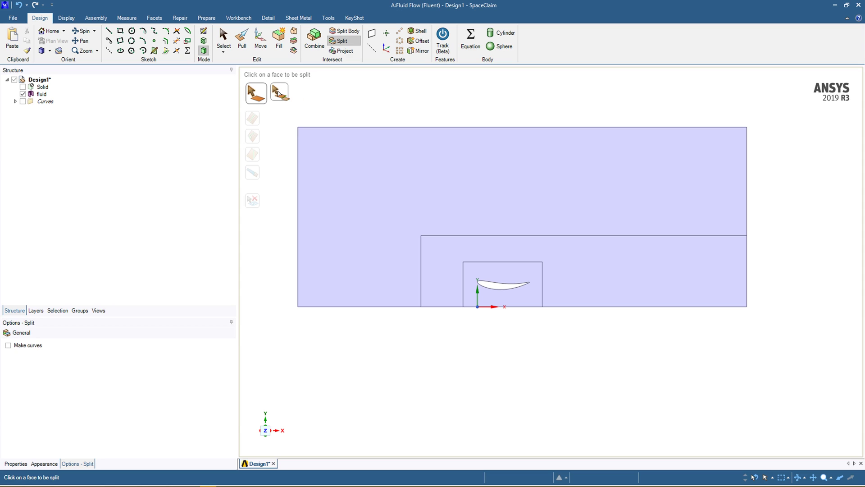
click(277, 92)
scroll(495, 285, up, 5)
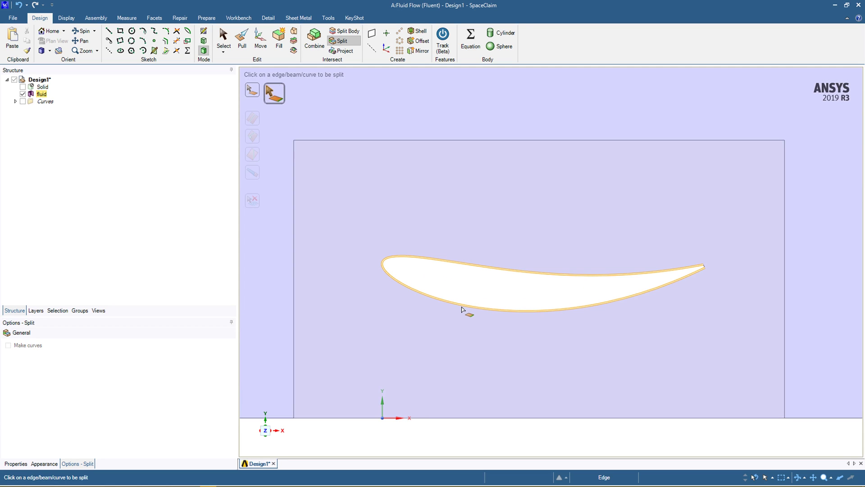
click(462, 309)
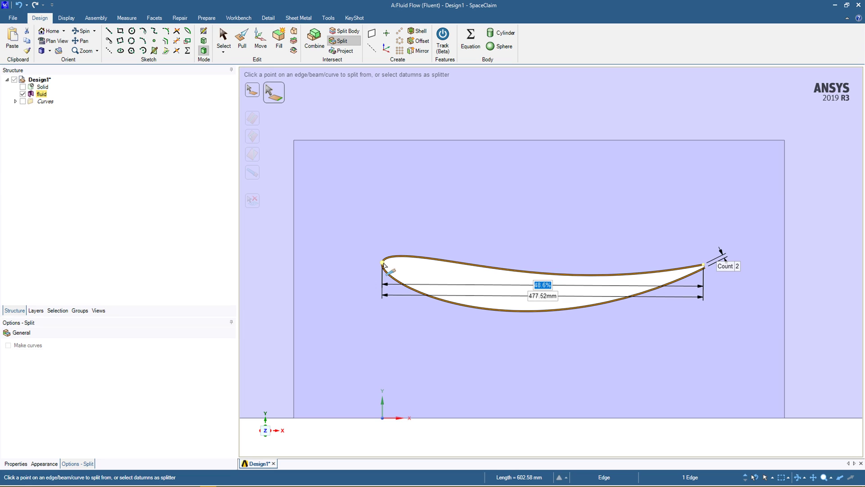
click(384, 265)
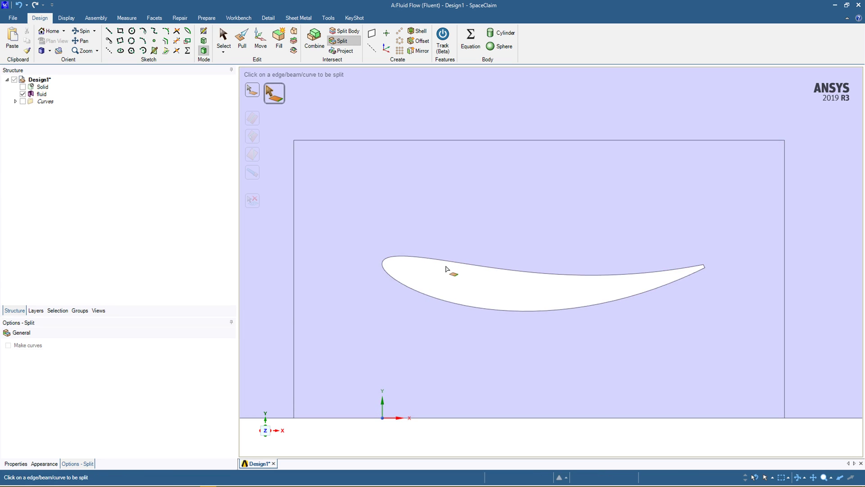
key(Escape)
scroll(485, 321, down, 3)
- Create named selections 'lower' and 'upper' from the airfoil's lower and upper edges
click(487, 300)
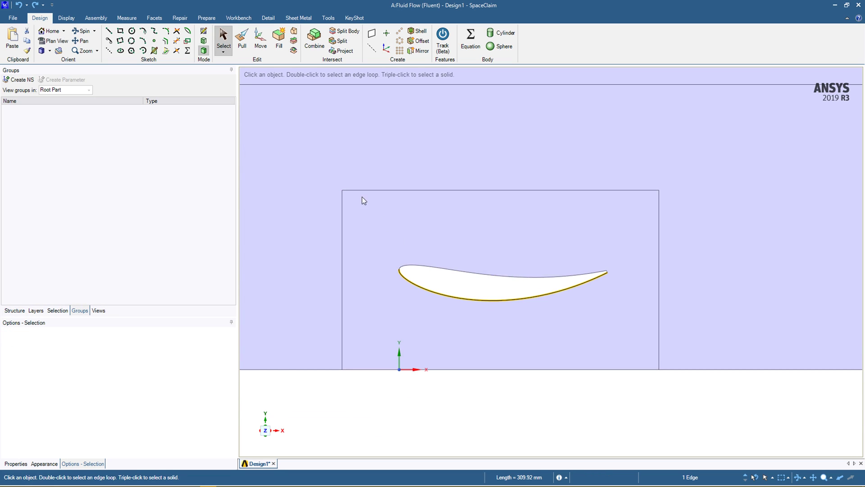
click(21, 79)
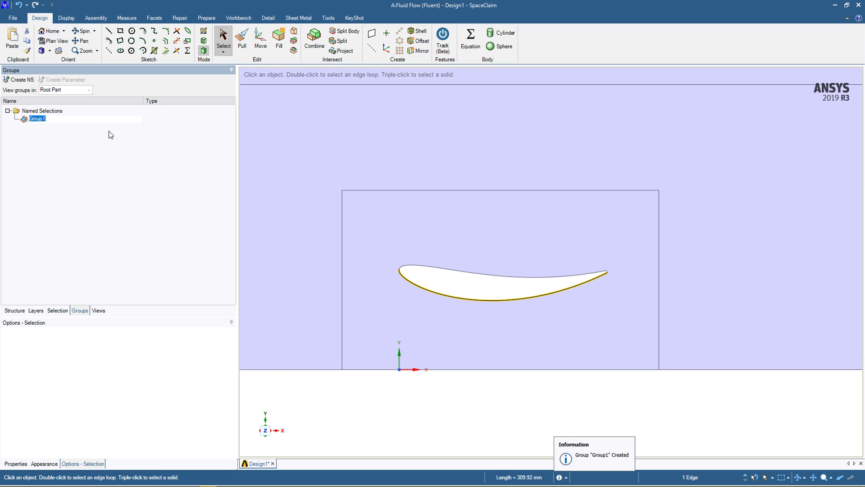
text(lower)
key(Return)
click(477, 272)
click(19, 79)
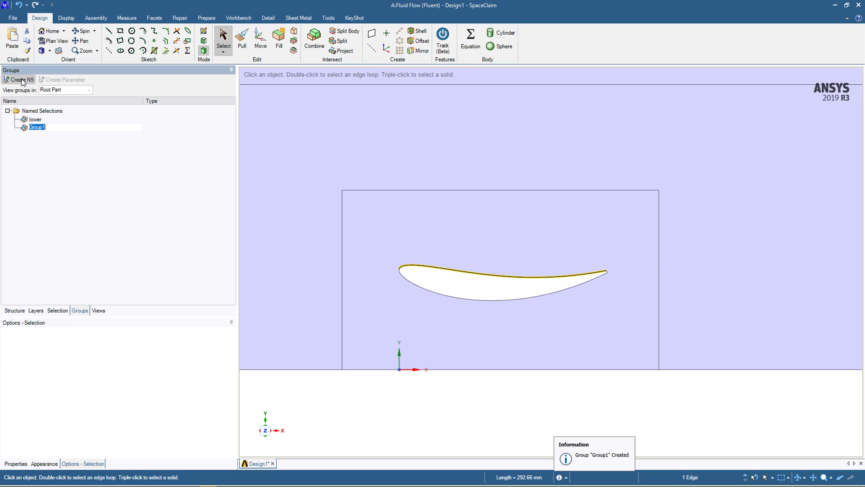
text(upper)
key(Return)
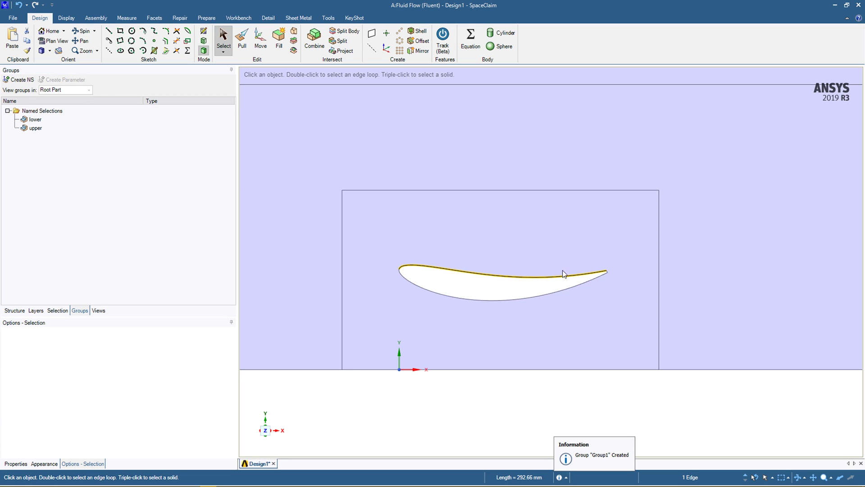
- Make the airfoil's trailing edge a named selection called 'te'
scroll(609, 272, up, 5)
click(633, 249)
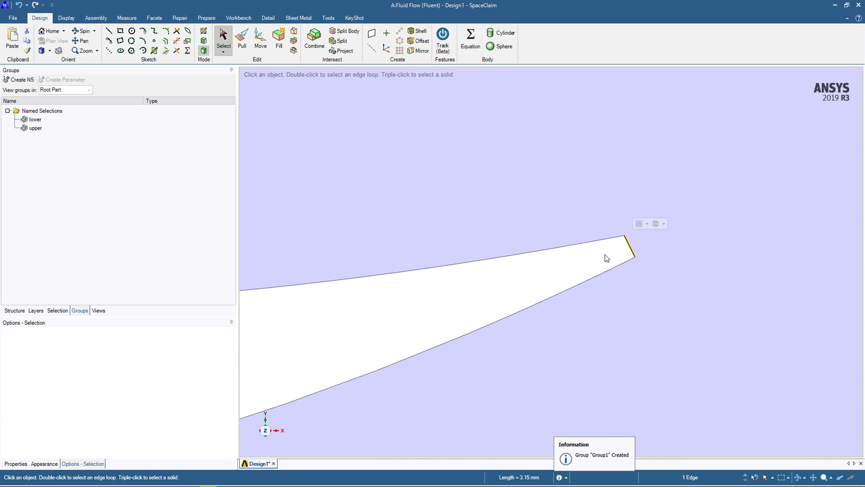
click(33, 82)
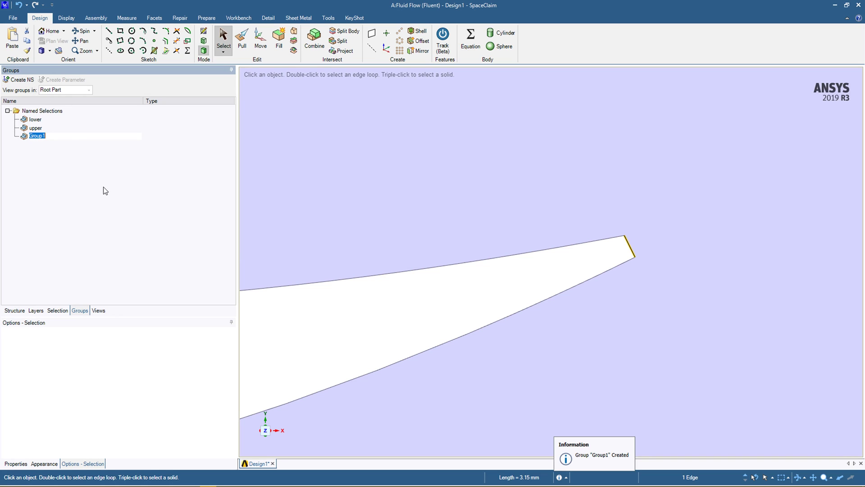
text(te)
scroll(478, 174, down, 8)
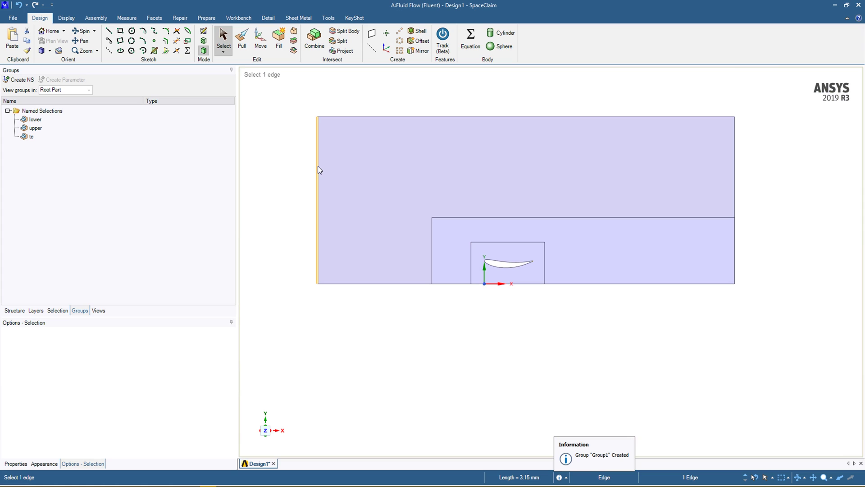
- Name the domain's left edge 'inlet' and both right-edge segments 'outlet'
click(317, 166)
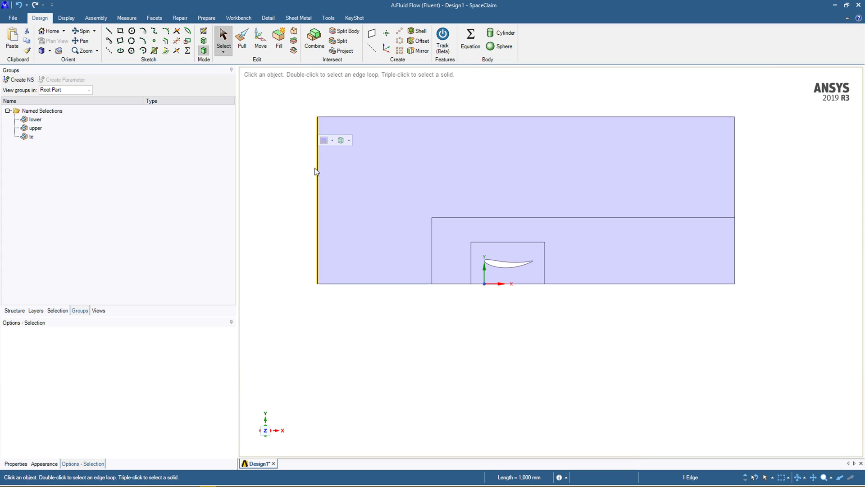
click(22, 80)
text(inlet)
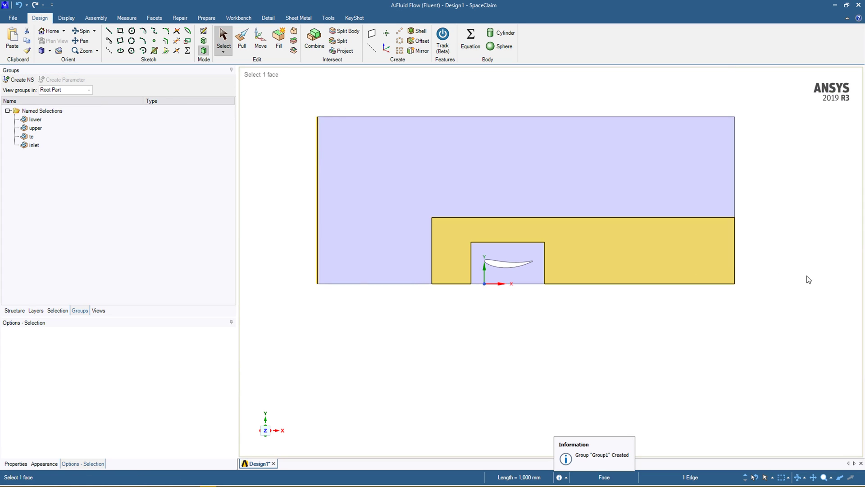
click(735, 242)
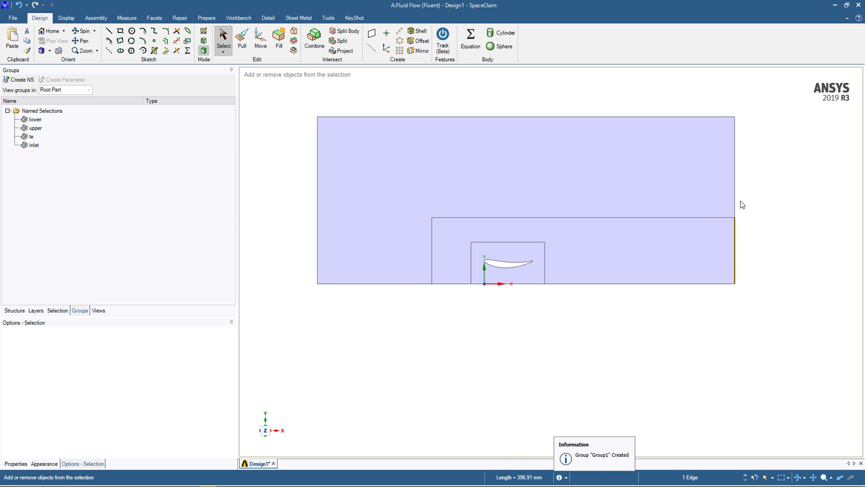
ctrl+click(735, 177)
click(18, 81)
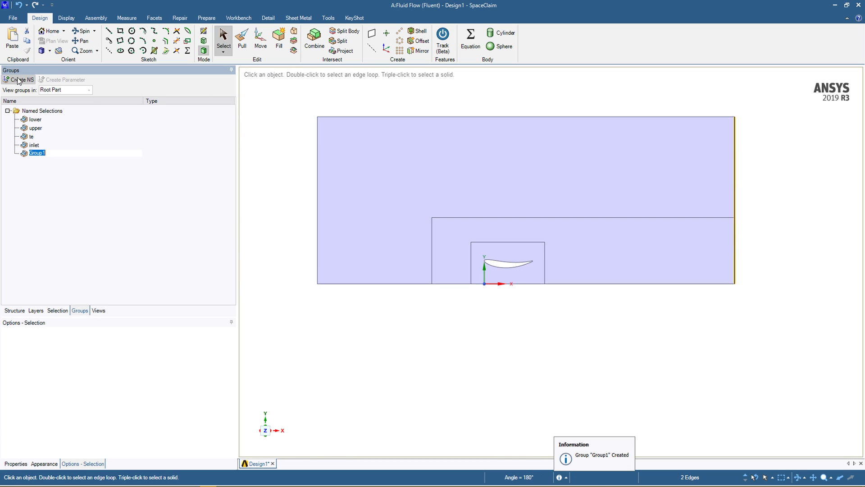
text(outlet)
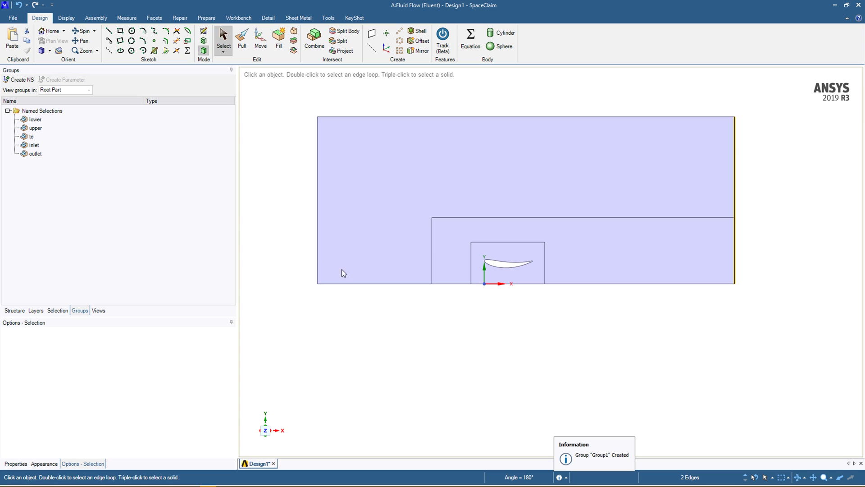
- Name the bottom edges 'ground', correcting the typo, and the top edge 'sky'
drag(292, 269, 766, 320)
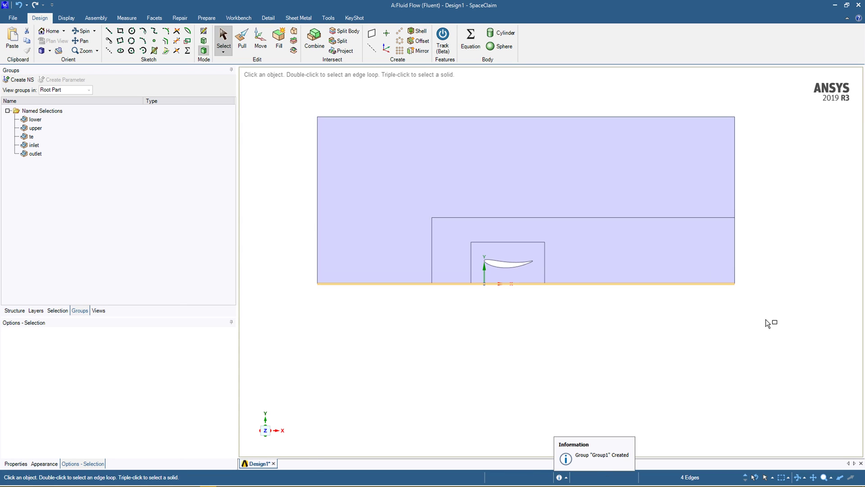
click(21, 78)
text(grounf)
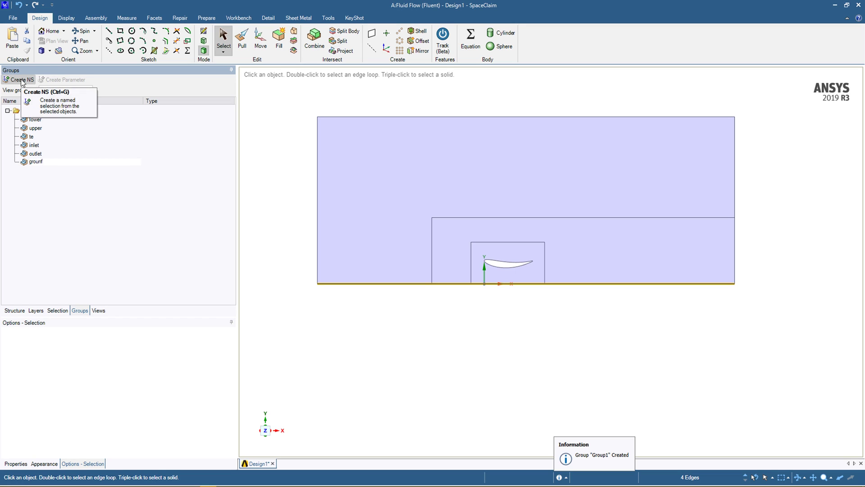
double_click(47, 163)
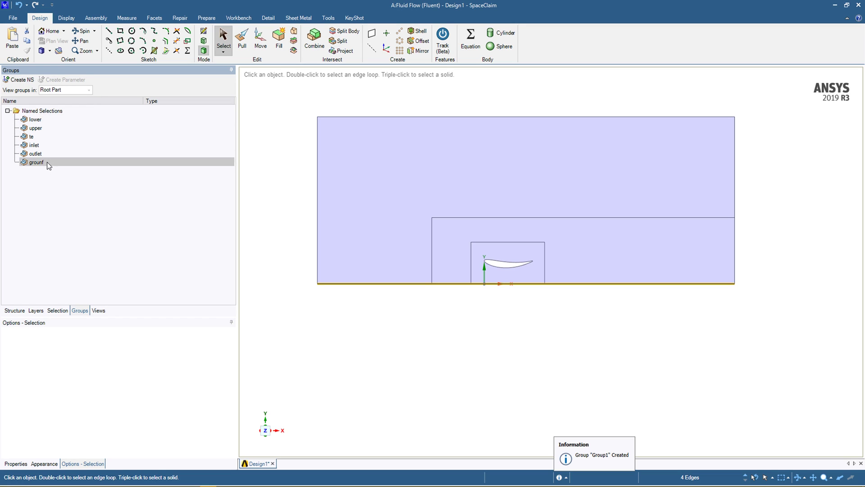
key(BackSpace)
text(d)
key(Return)
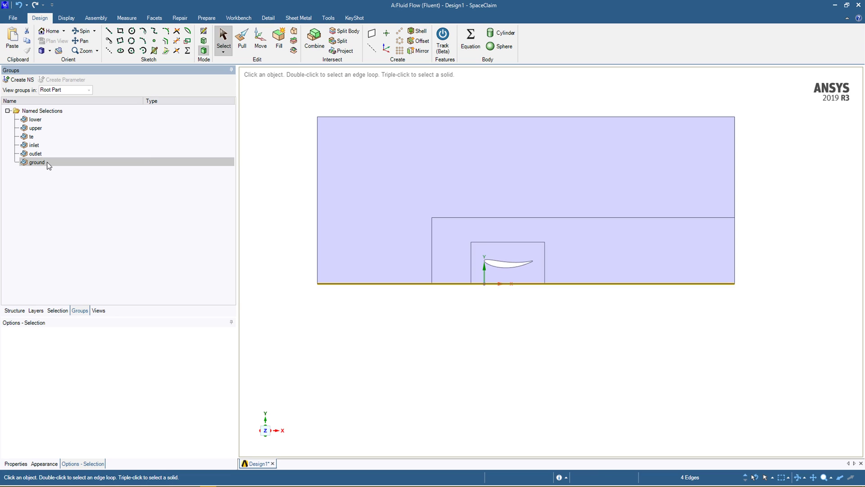
click(441, 118)
click(17, 81)
text(sky)
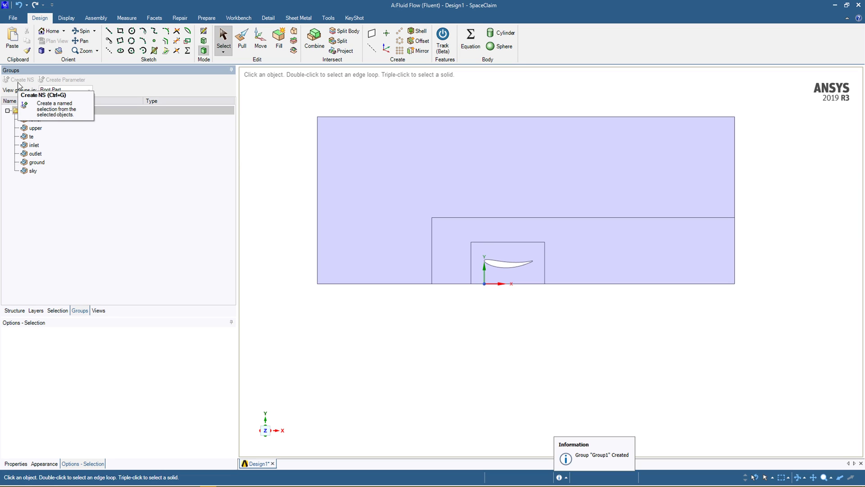
- Name the small rectangle face 'boi-1' and the middle band face 'boi-2'
click(526, 273)
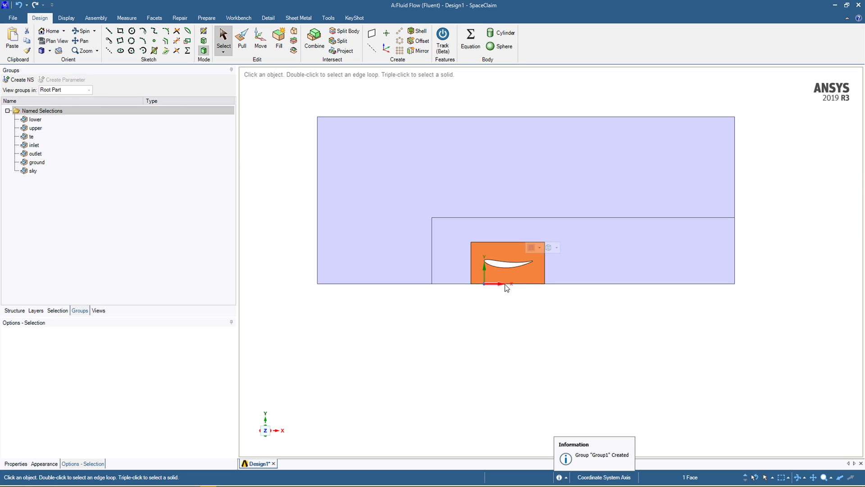
click(19, 80)
text(boi-1)
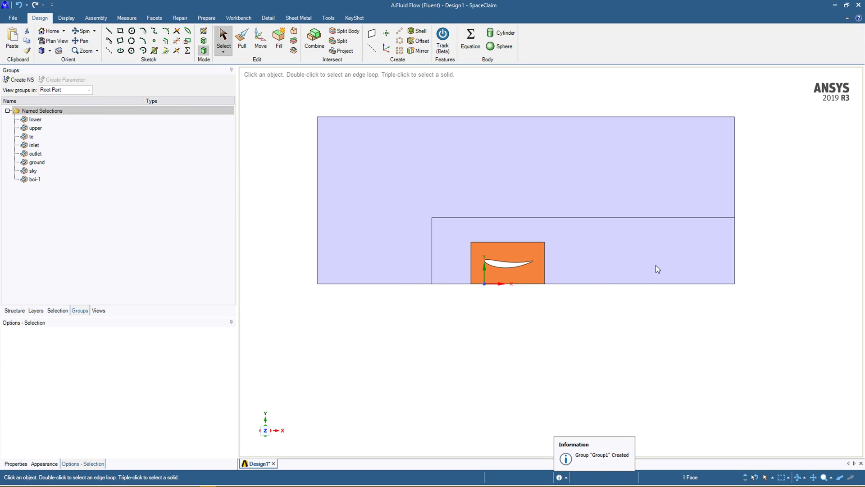
click(656, 265)
click(17, 80)
text(boi)
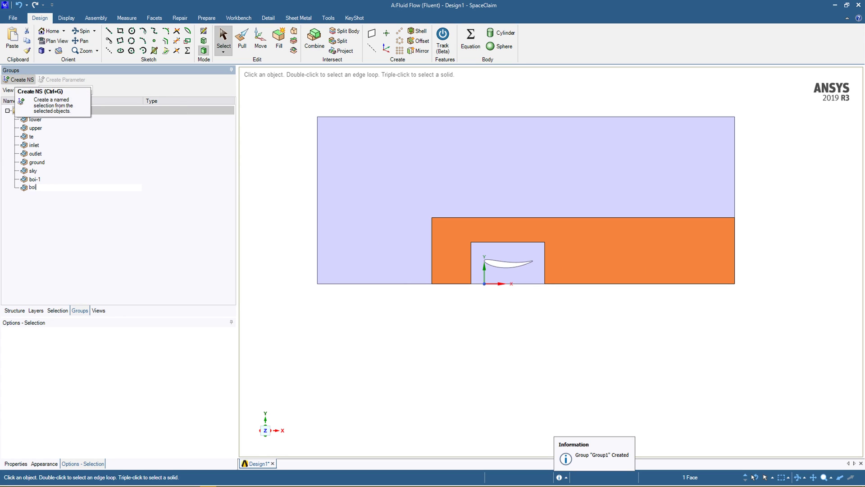
text(-2)
key(Return)
key(Escape)
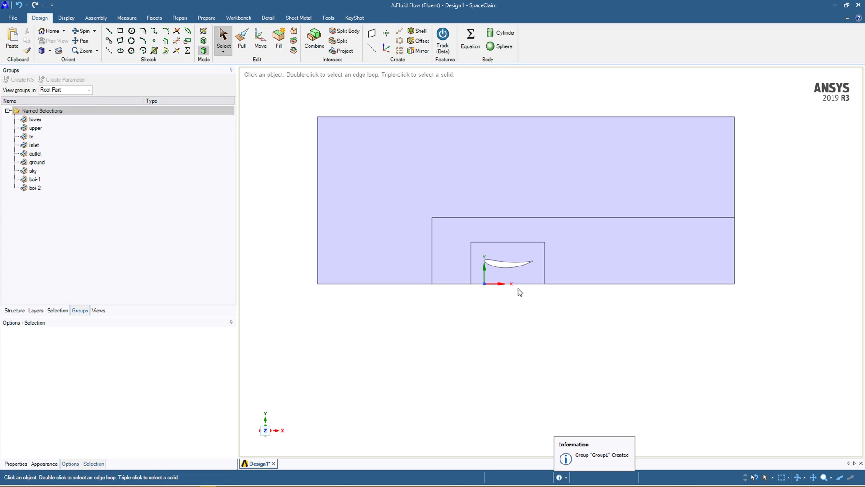
- Group the small rectangle, middle band and top region faces as named selection 'fluid'
click(522, 255)
ctrl+click(603, 255)
ctrl+click(604, 194)
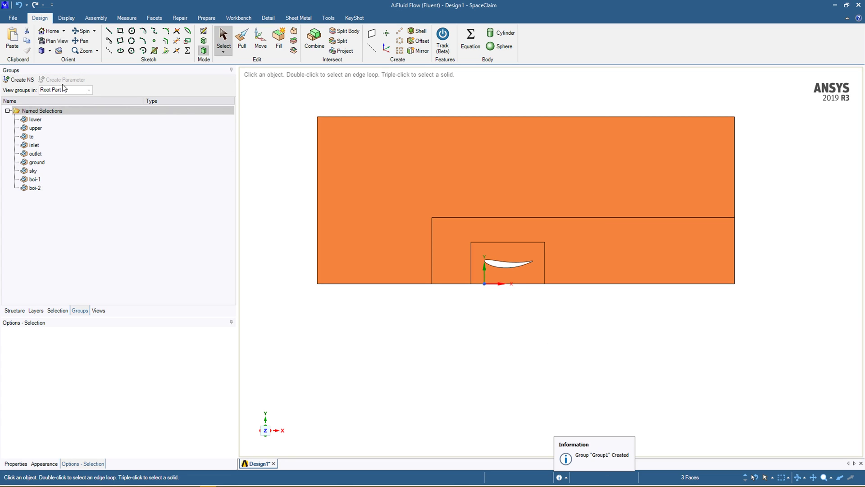
click(23, 83)
text(fluid)
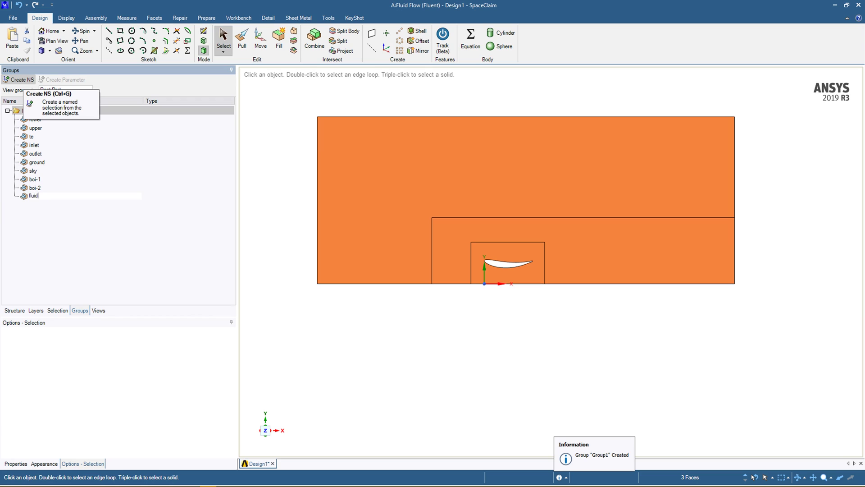
key(Escape)
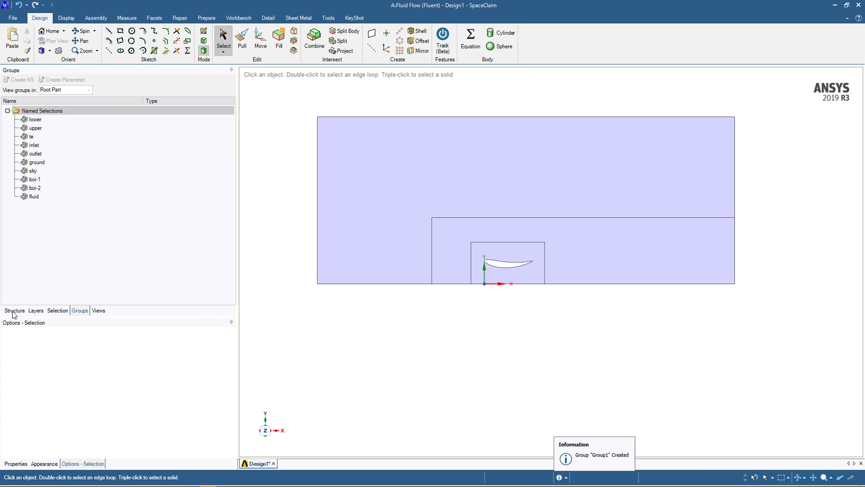
- Show the Structure tree, then close SpaceClaim so Design1 saves to the Workbench project
click(14, 311)
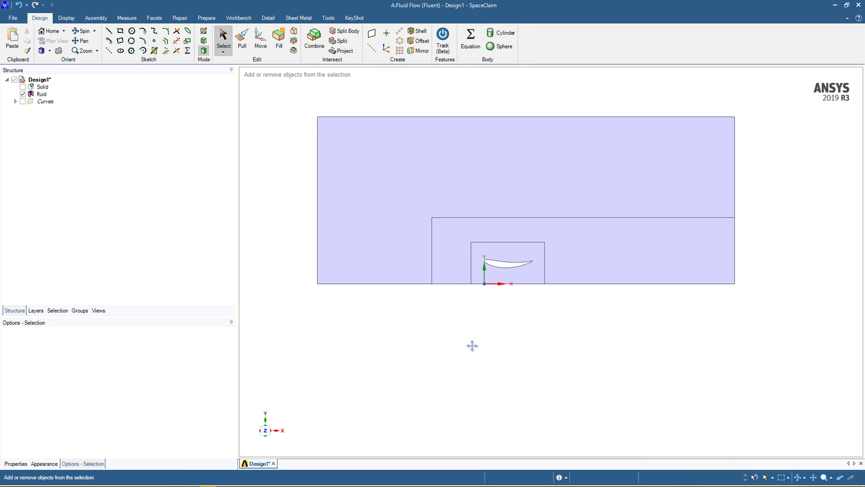
shift+middle_drag(469, 347, 464, 358)
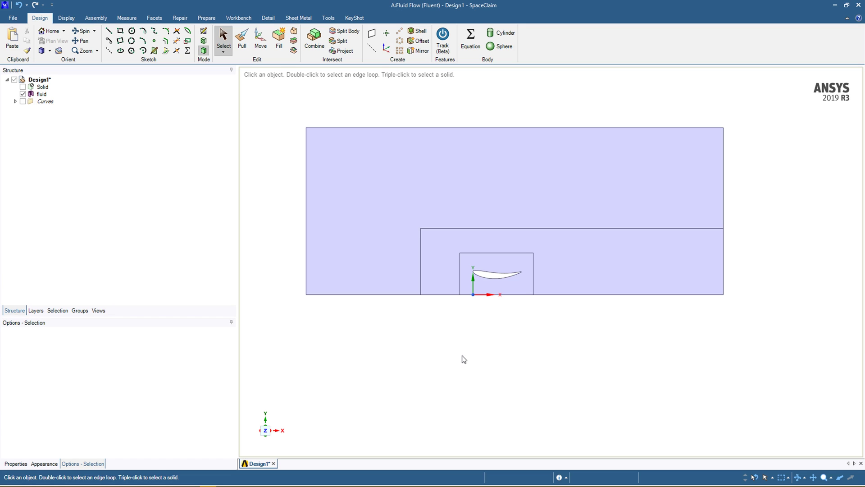
click(859, 5)
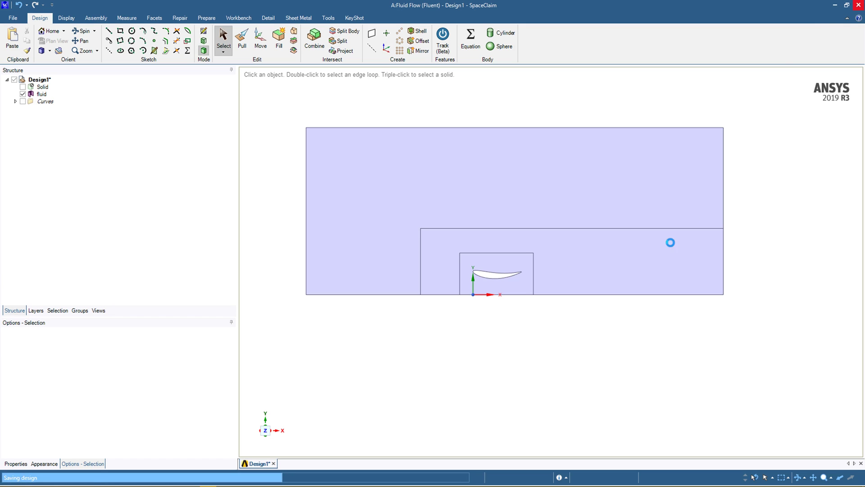